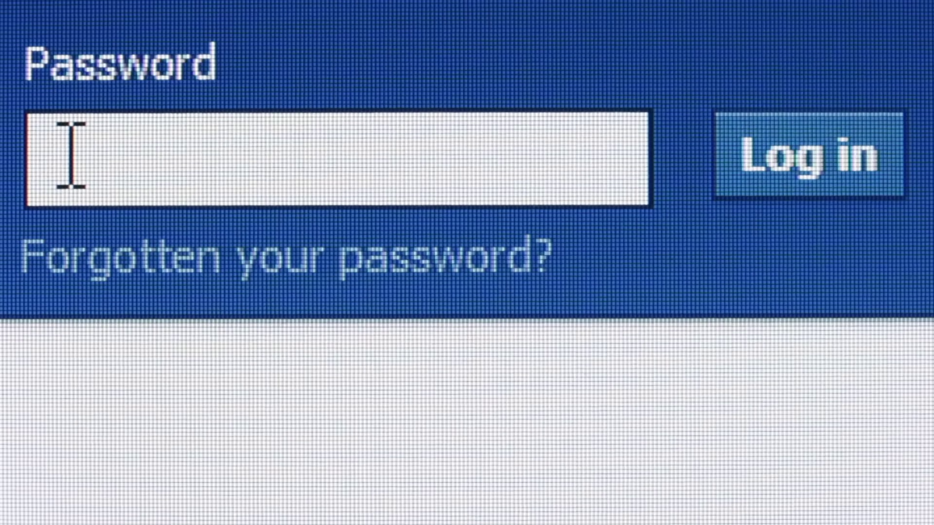
# Step: Run Check for Updates under My Fire TV > About, confirming Fire OS 6.2.9.2 is current
pyautogui.write('••')
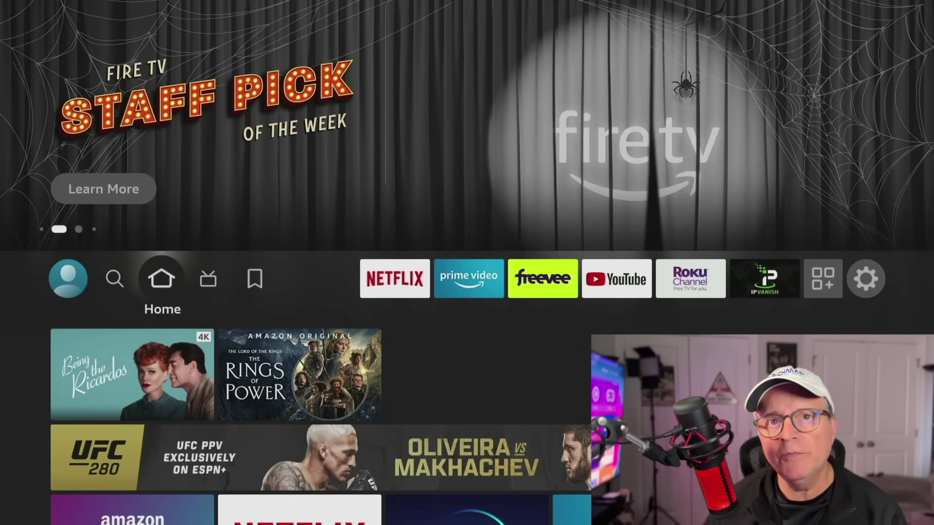
pyautogui.press('Right')
pyautogui.press('Right')
pyautogui.press('Right')
pyautogui.press('Right')
pyautogui.press('Right')
pyautogui.press('Right')
pyautogui.press('Right')
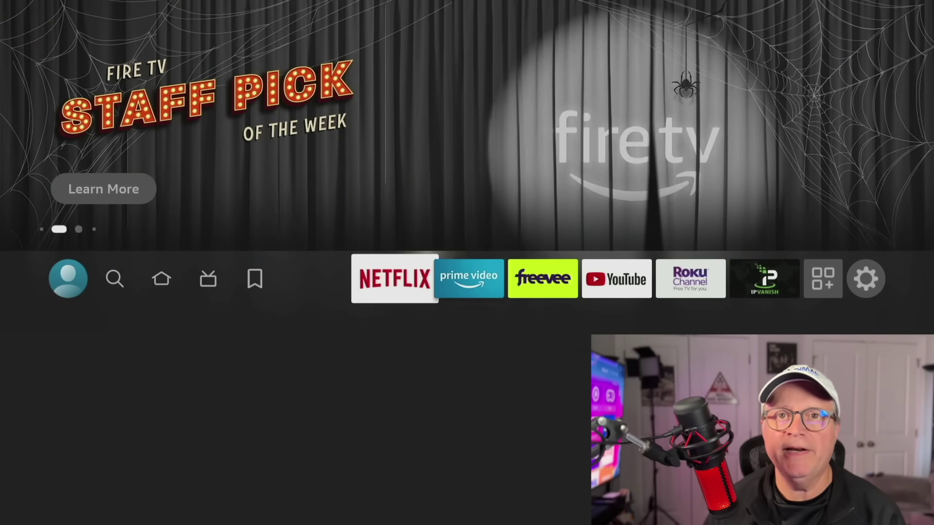
pyautogui.press('Right')
pyautogui.press('Right')
pyautogui.press('Right')
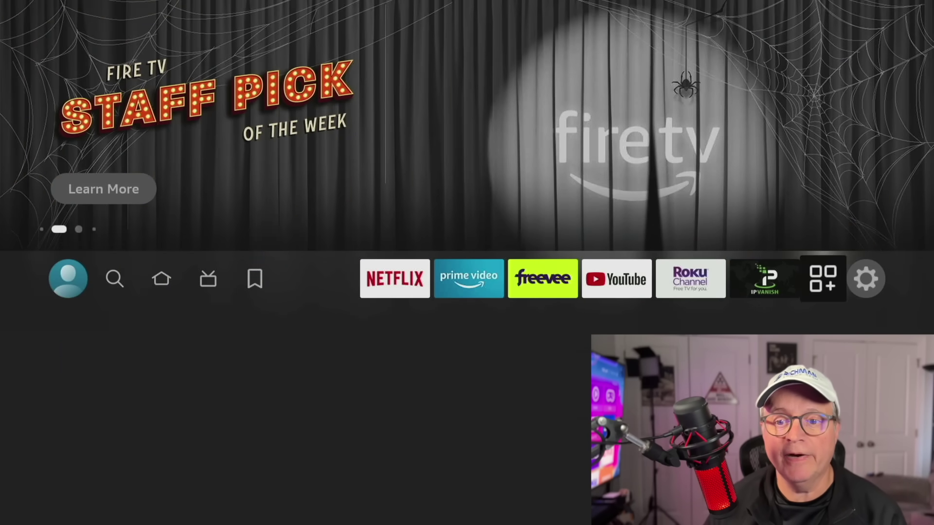
pyautogui.press('Down')
pyautogui.press('Down')
pyautogui.press('Down')
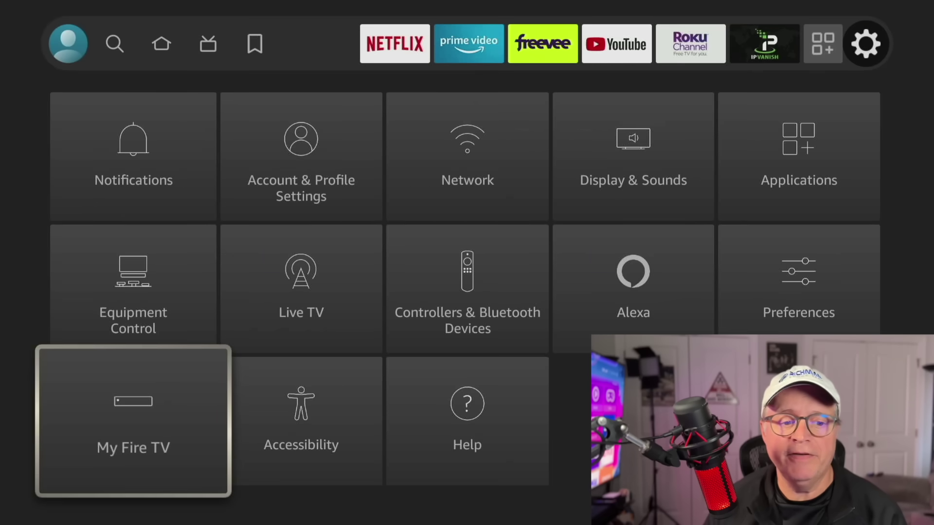
pyautogui.press('Return')
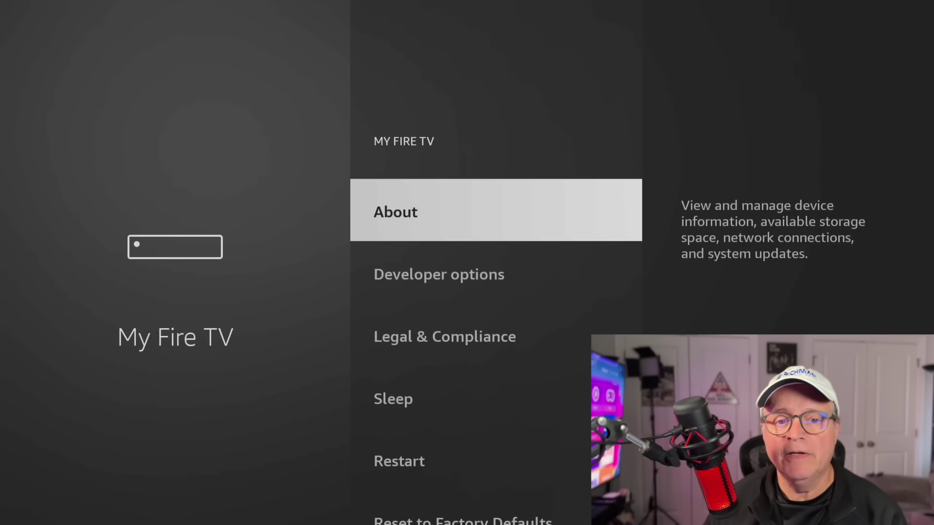
pyautogui.press('Return')
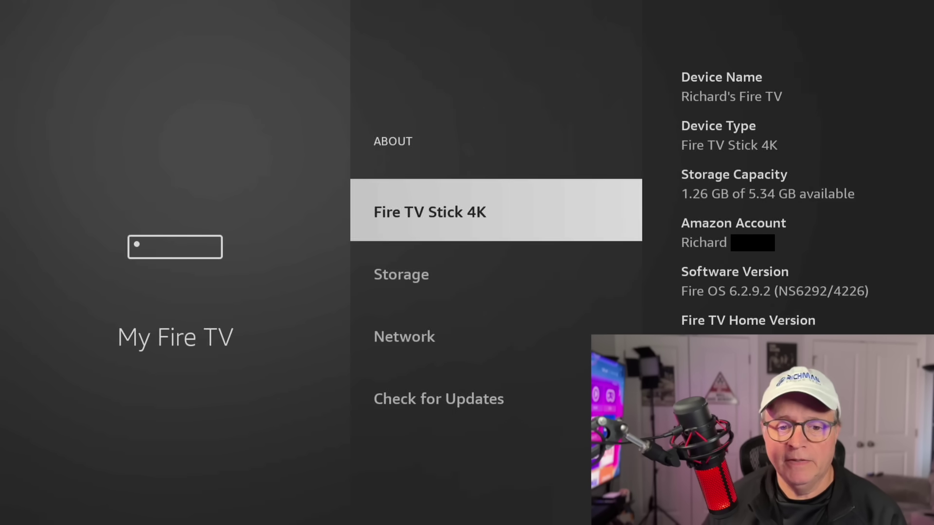
pyautogui.press('Down')
pyautogui.press('Down')
pyautogui.press('Down')
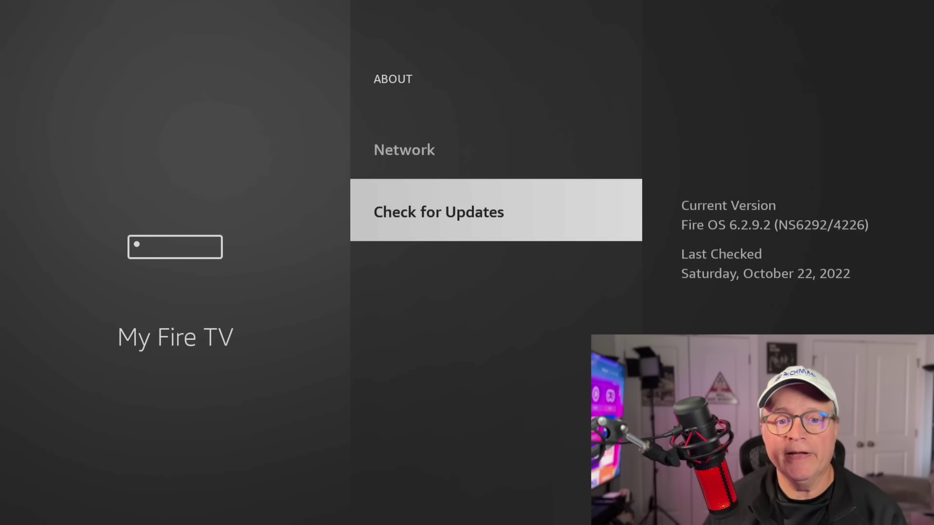
pyautogui.press('Return')
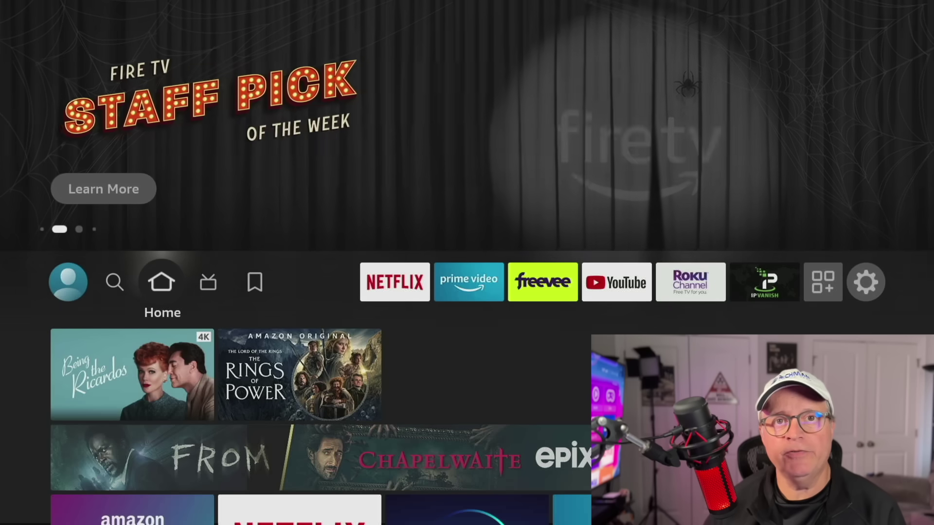
# Step: Browse the Live and My Stuff sections on the home screen
pyautogui.press('Right')
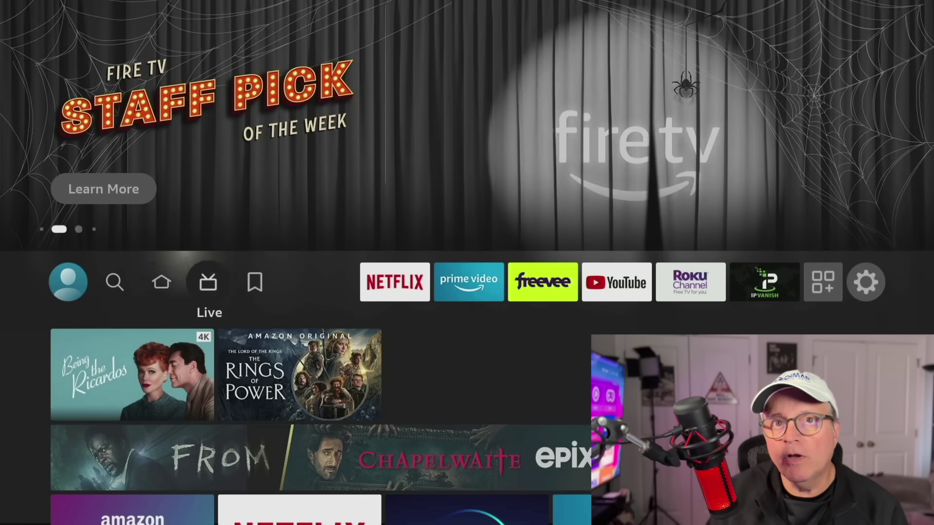
pyautogui.press('Right')
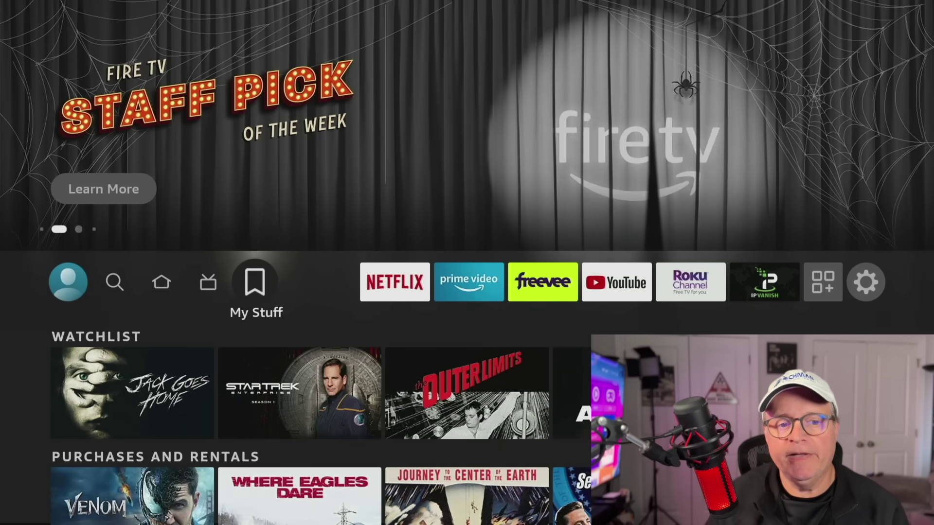
pyautogui.press('Left')
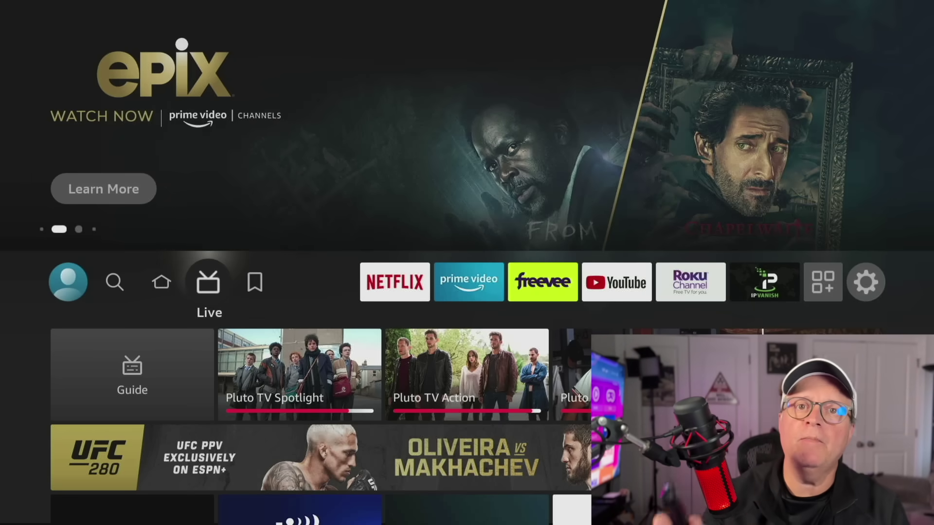
# Step: Open Settings from the Home quick-access panel
pyautogui.press('Home')
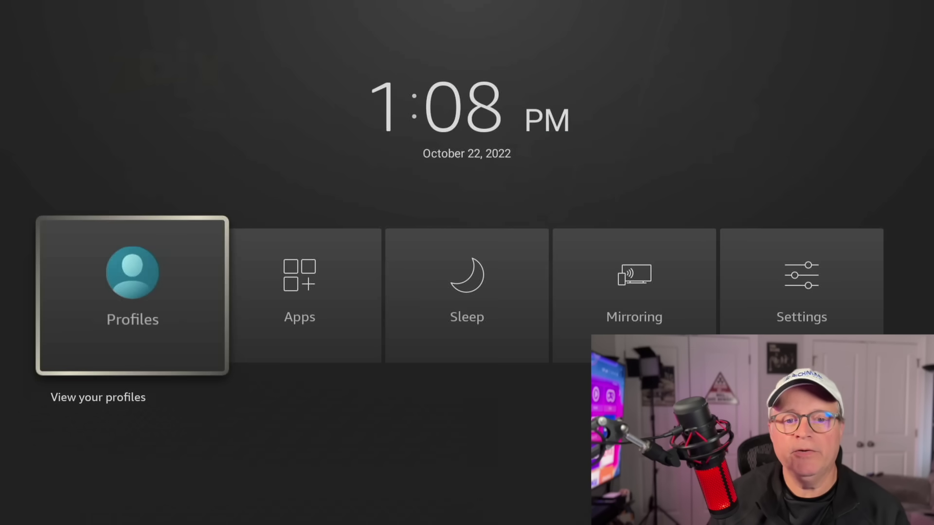
pyautogui.press('Right')
pyautogui.press('Right')
pyautogui.press('Right')
pyautogui.press('Right')
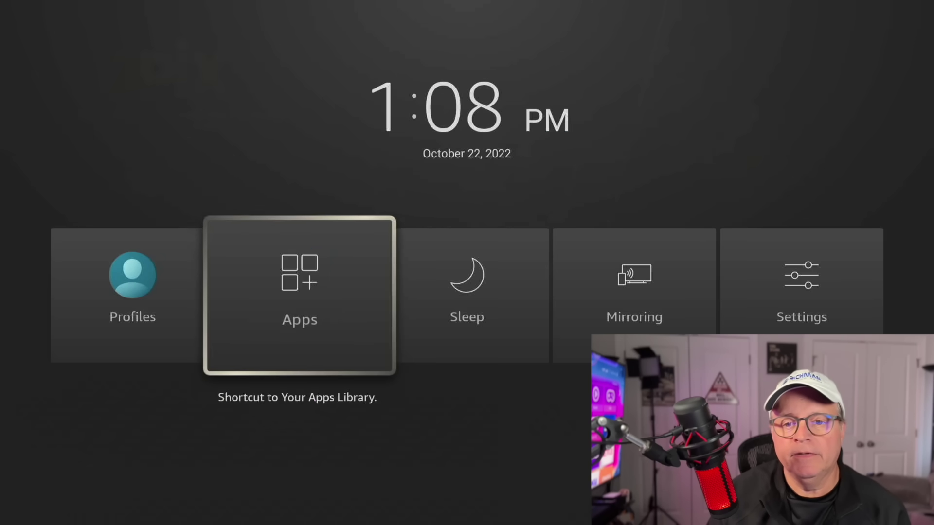
pyautogui.press('Return')
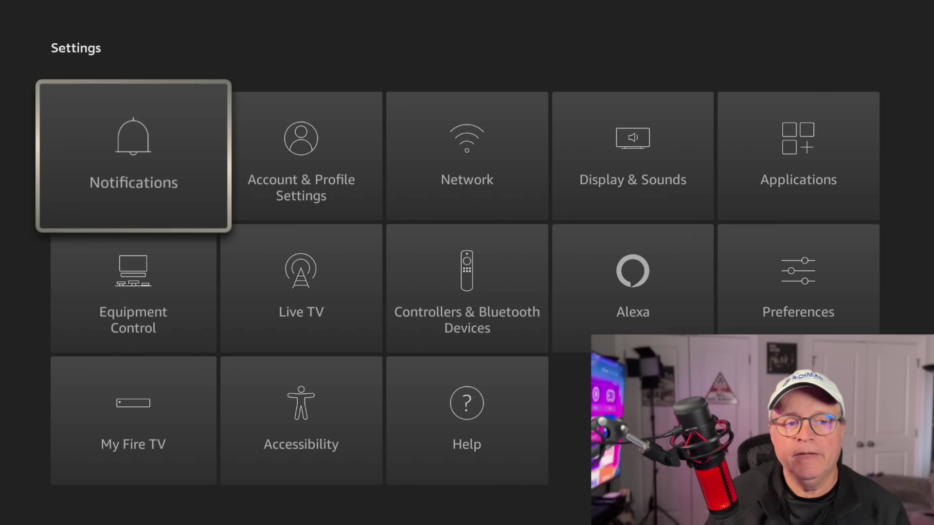
# Step: In Display & Sounds, set the screensaver Start Time to Never
pyautogui.press('Right')
pyautogui.press('Right')
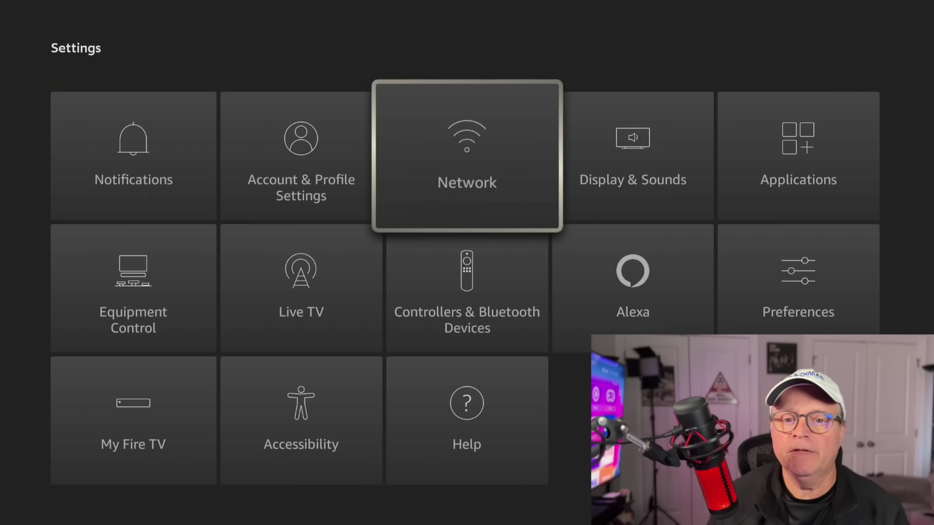
pyautogui.press('Right')
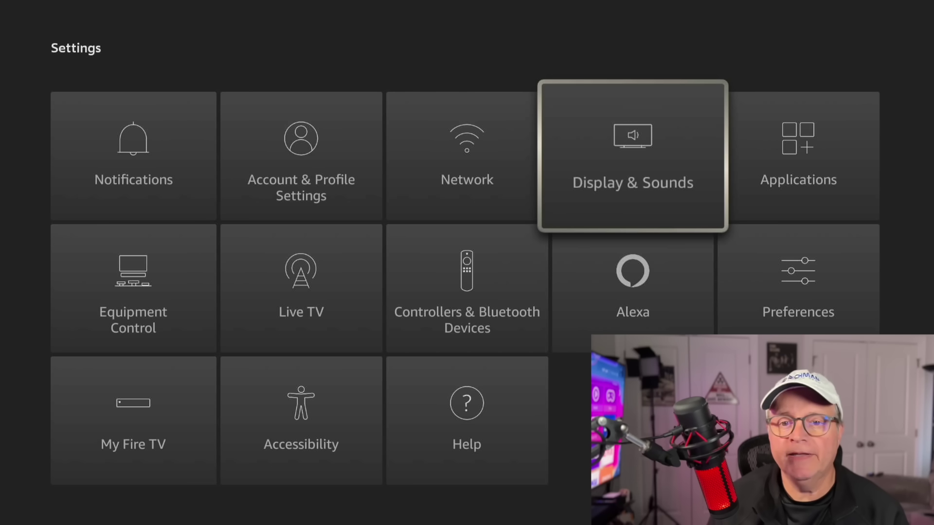
pyautogui.press('Return')
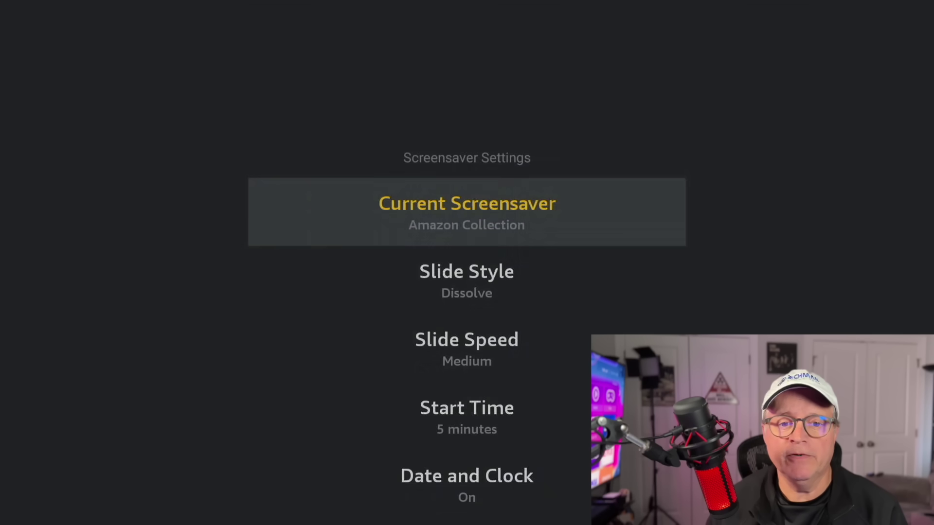
pyautogui.press('Down')
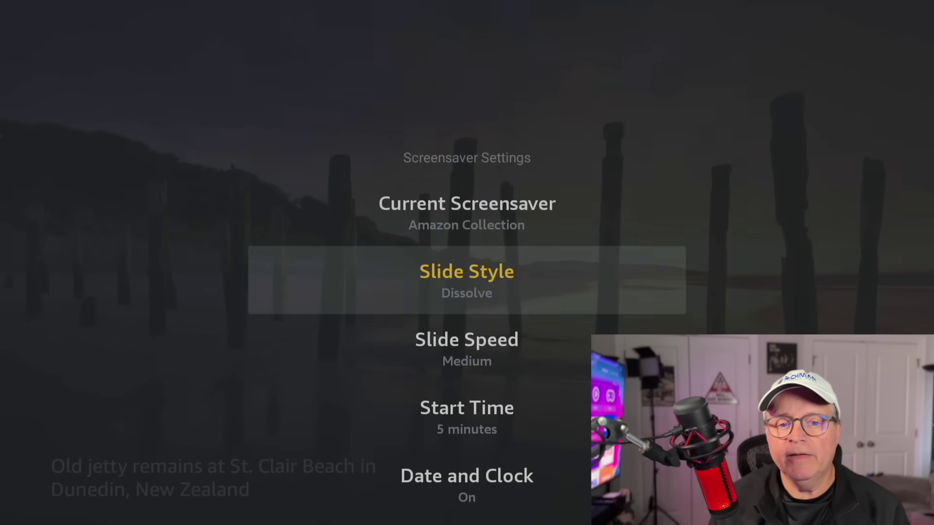
pyautogui.press('Down')
pyautogui.press('Down')
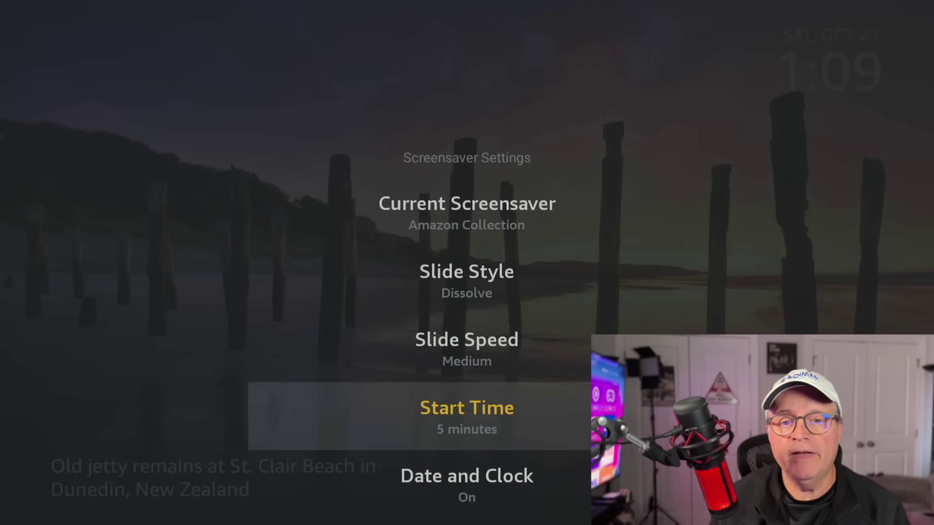
pyautogui.press('Return')
pyautogui.press('Down')
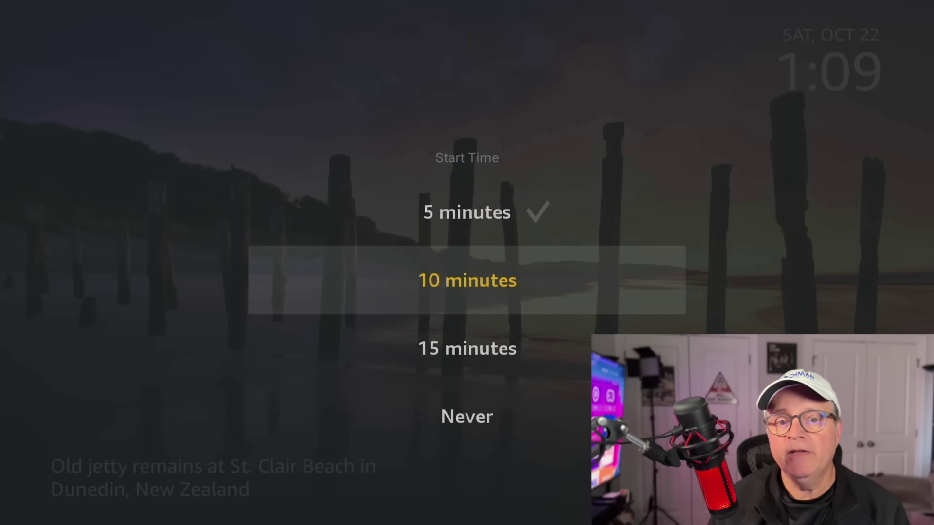
pyautogui.press('Down')
pyautogui.press('Down')
pyautogui.press('Return')
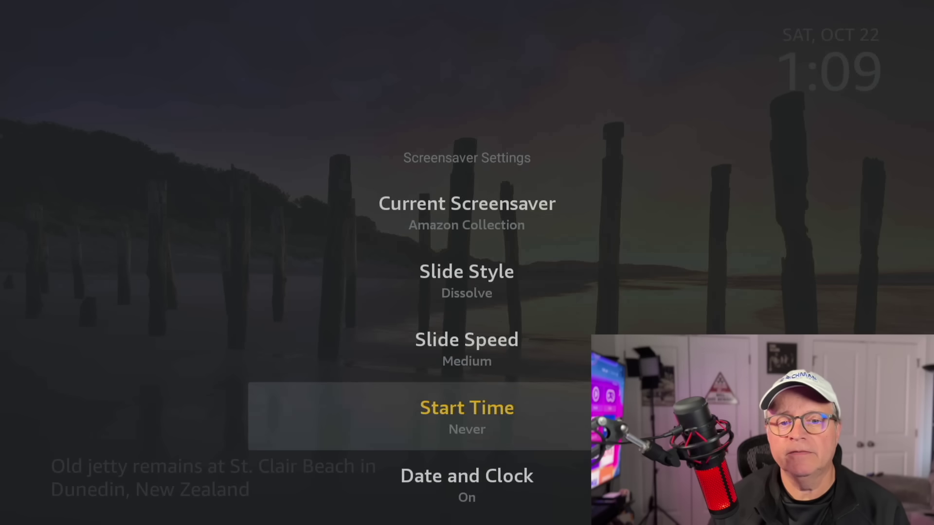
pyautogui.press('Down')
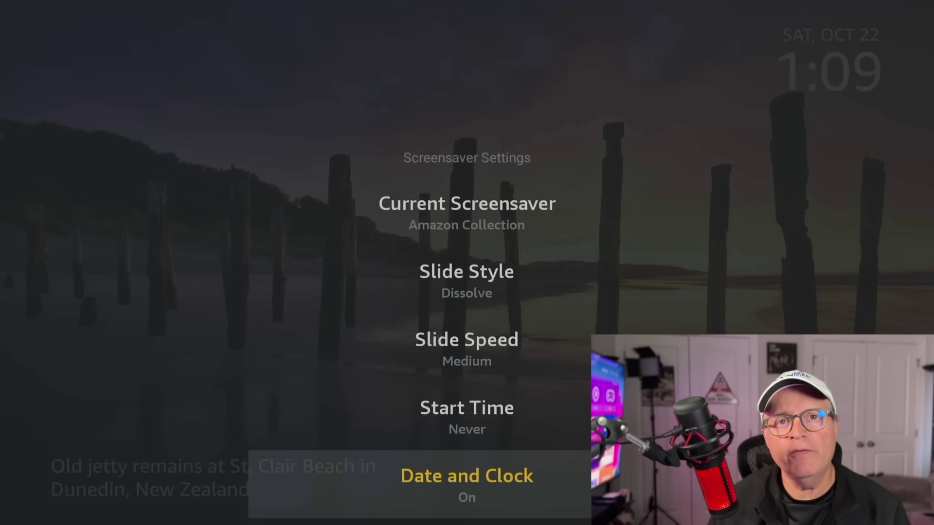
# Step: Turn off the screensaver's Date and Clock, Display Info, Alexa Hints and Shuffle
pyautogui.press('Return')
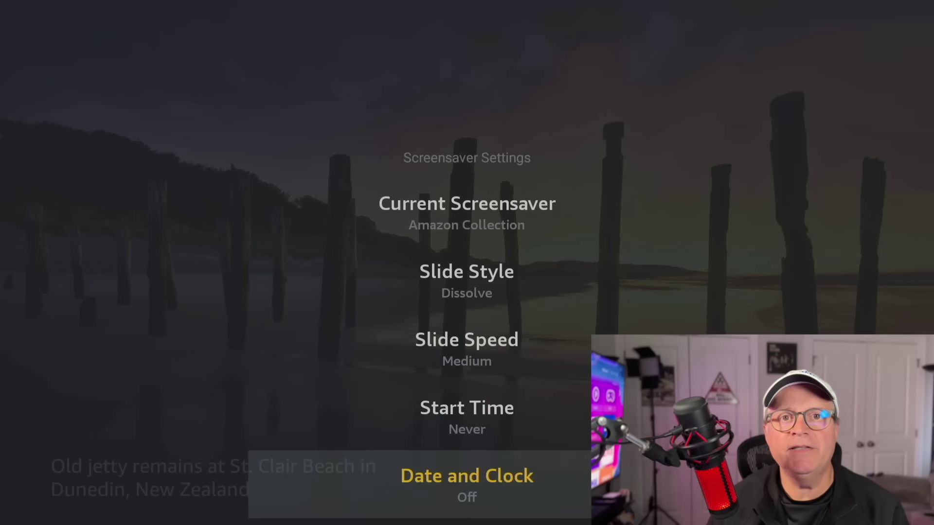
pyautogui.press('Down')
pyautogui.press('Down')
pyautogui.press('Down')
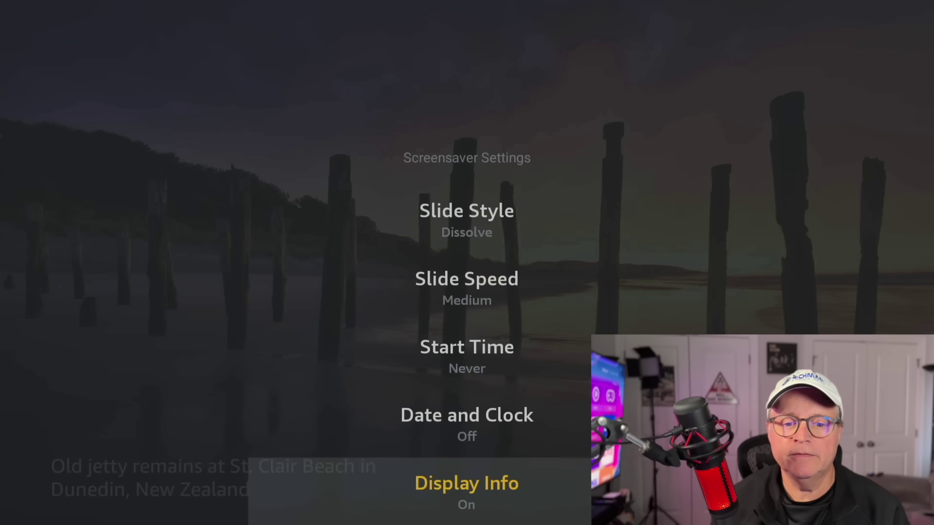
pyautogui.press('Up')
pyautogui.press('Up')
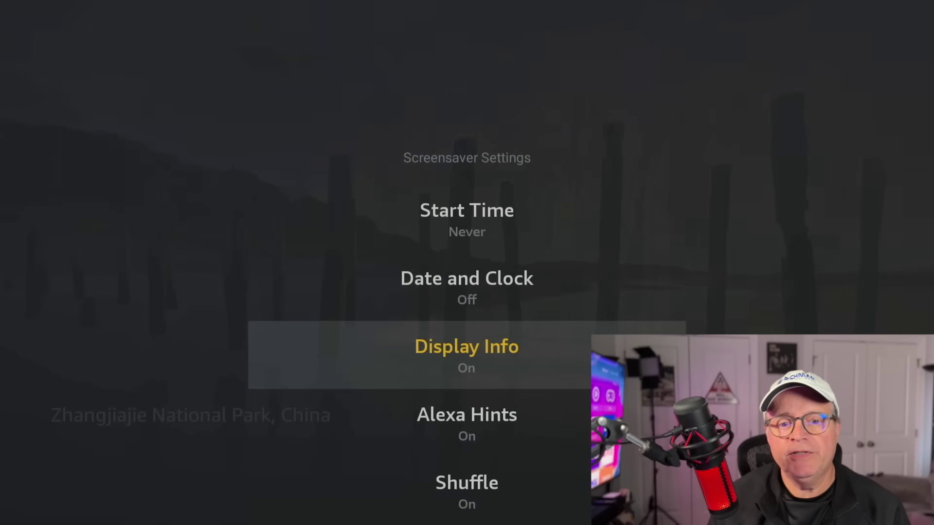
pyautogui.press('Return')
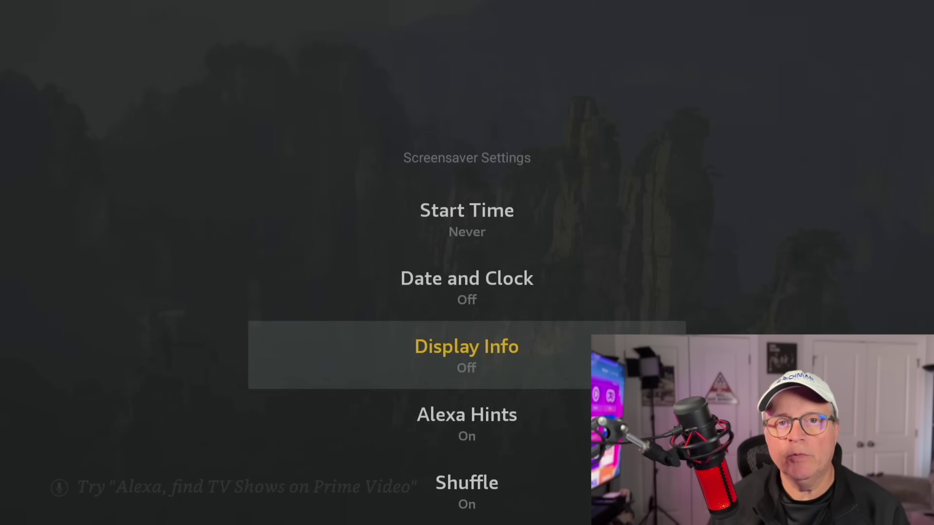
pyautogui.press('Down')
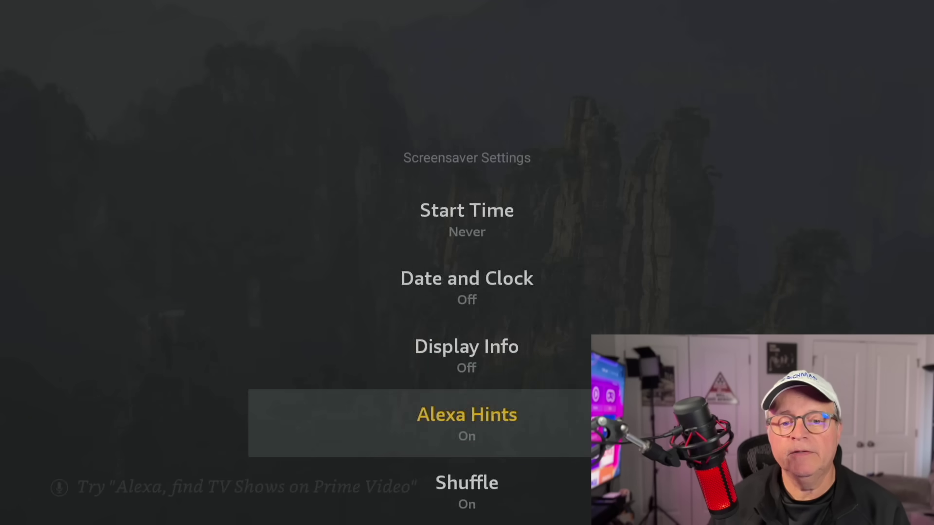
pyautogui.press('Return')
pyautogui.press('Down')
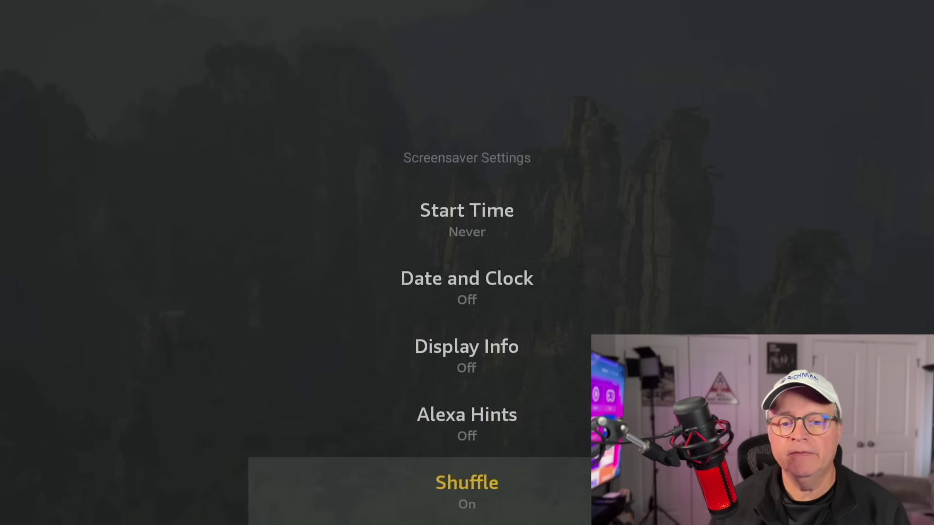
pyautogui.press('Return')
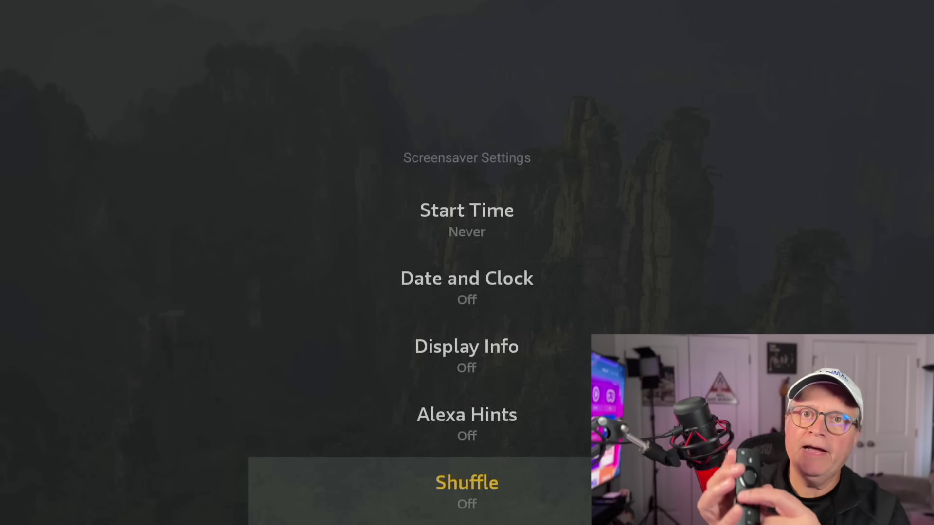
# Step: Verify Navigation Sounds is Off in Audio settings, then return to the Settings grid
pyautogui.press('Escape')
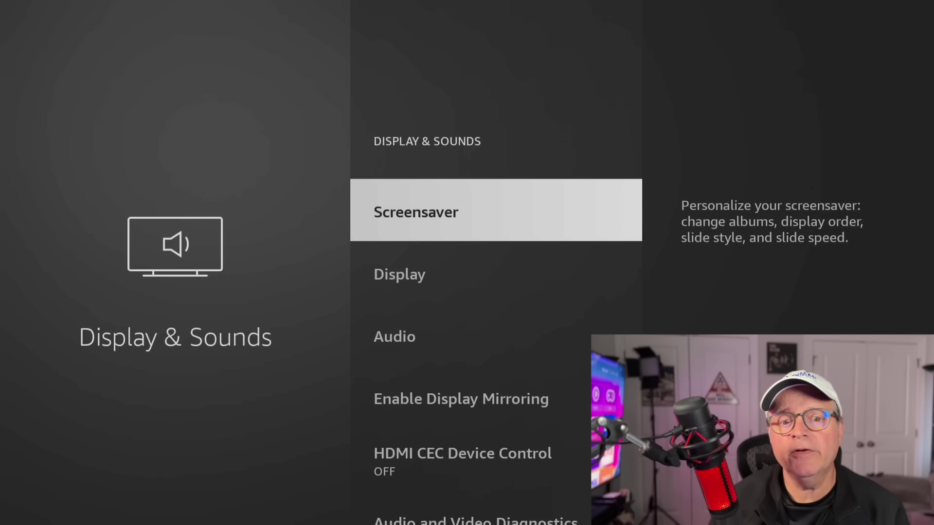
pyautogui.press('Down')
pyautogui.press('Down')
pyautogui.press('Return')
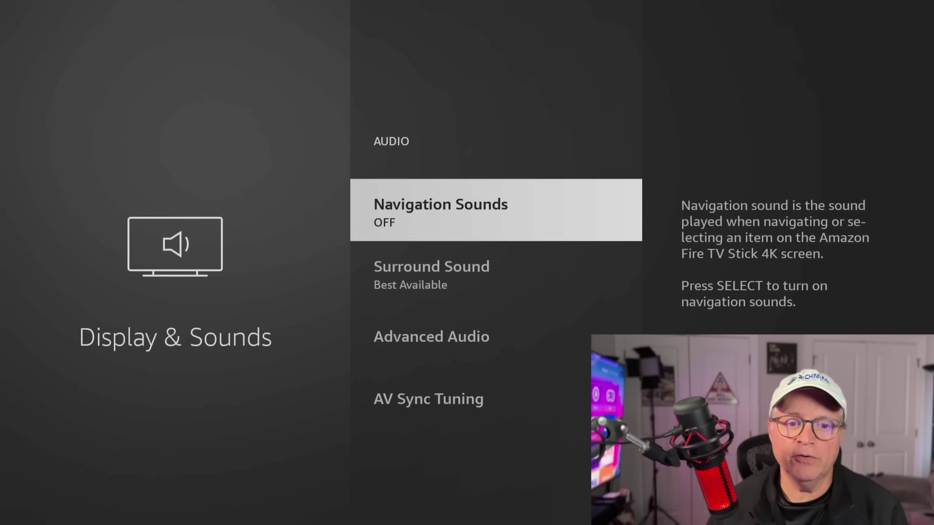
pyautogui.press('Escape')
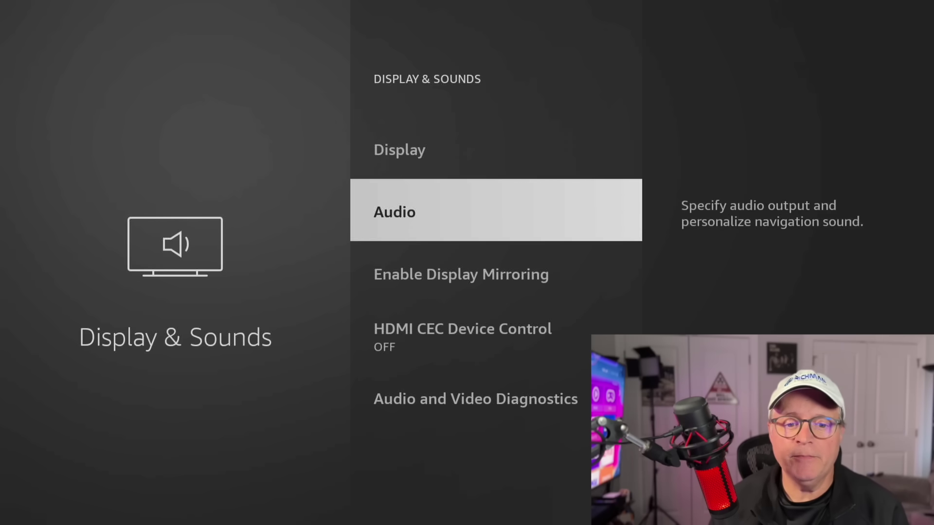
pyautogui.press('Escape')
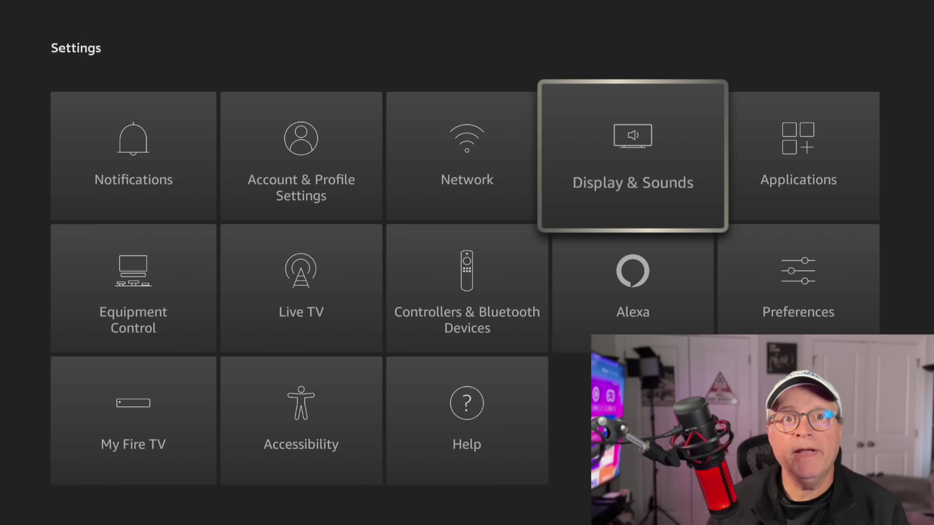
# Step: Open Preferences and highlight Privacy Settings
pyautogui.press('Right')
pyautogui.press('Down')
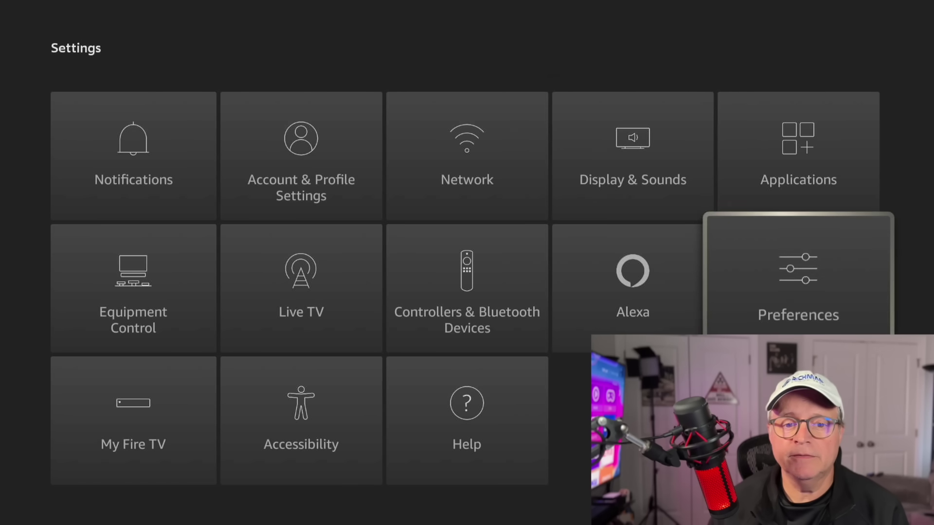
pyautogui.press('Return')
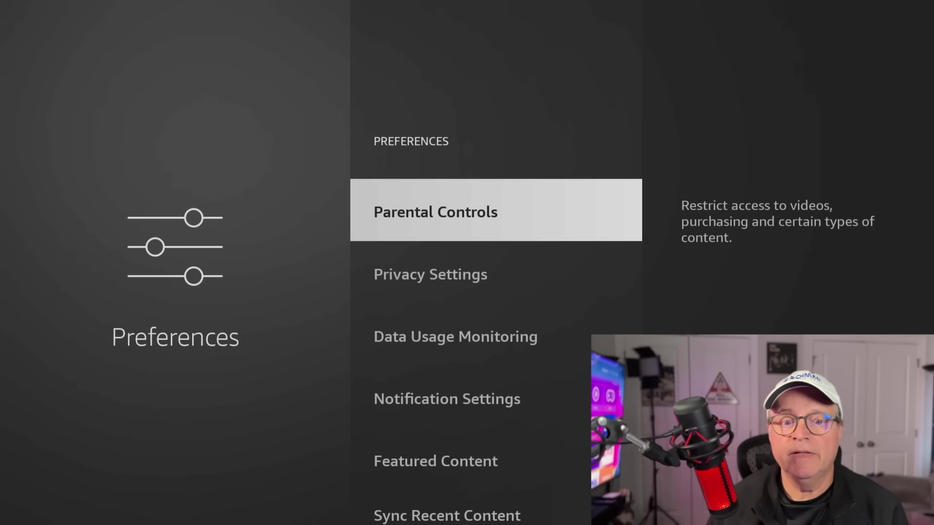
pyautogui.press('Down')
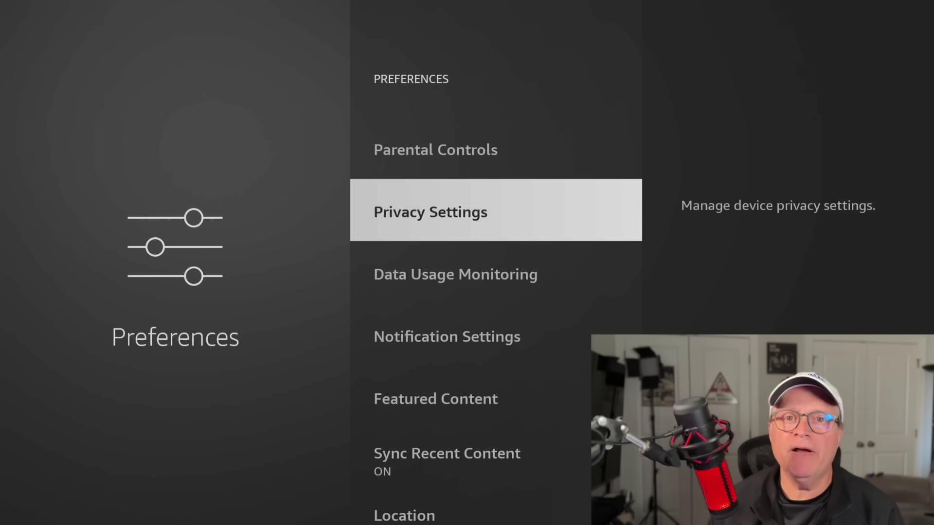
# Step: In Privacy Settings, turn Device Usage Data off
pyautogui.press('Return')
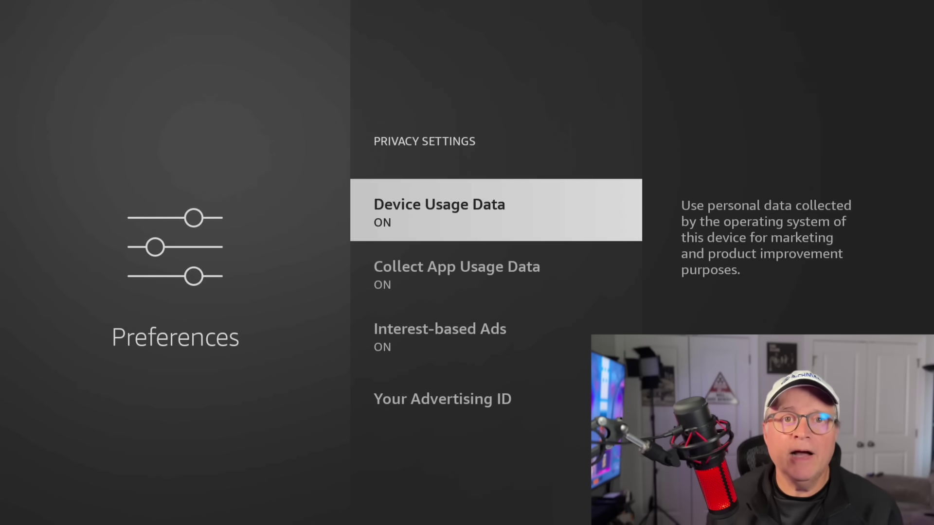
pyautogui.press('Return')
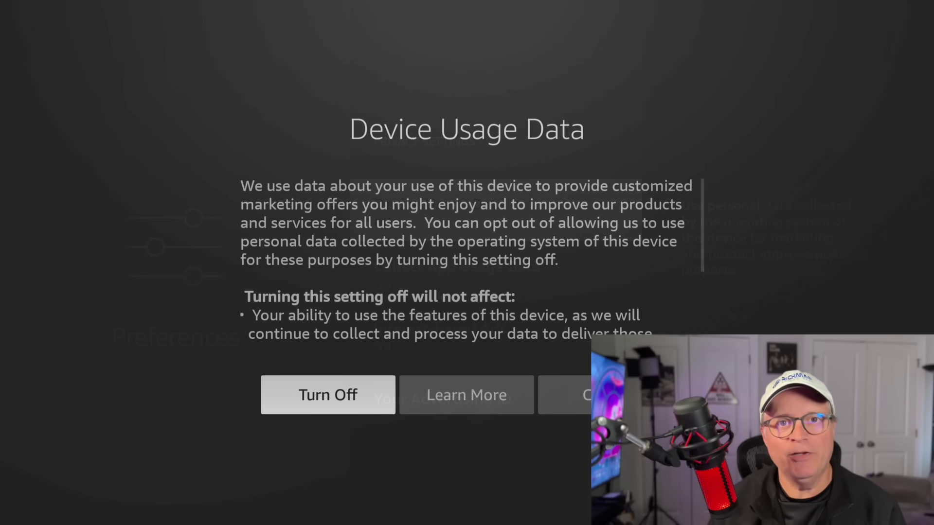
pyautogui.press('Return')
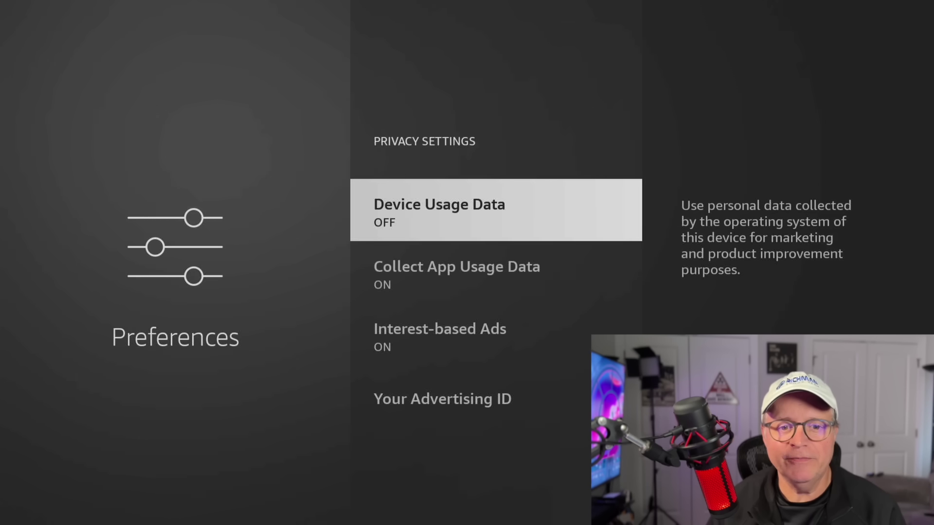
pyautogui.press('Down')
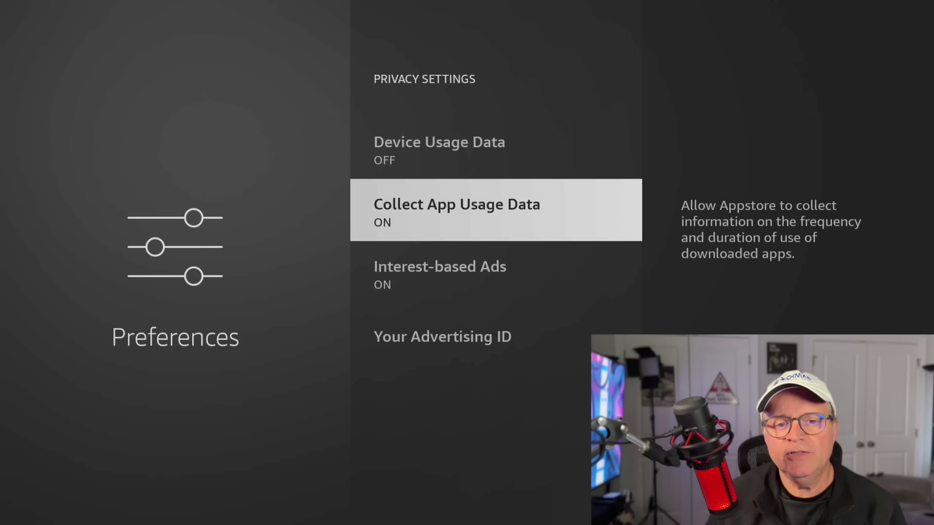
# Step: Turn off Collect App Usage Data and Interest-based Ads, confirming each dialog
pyautogui.press('Return')
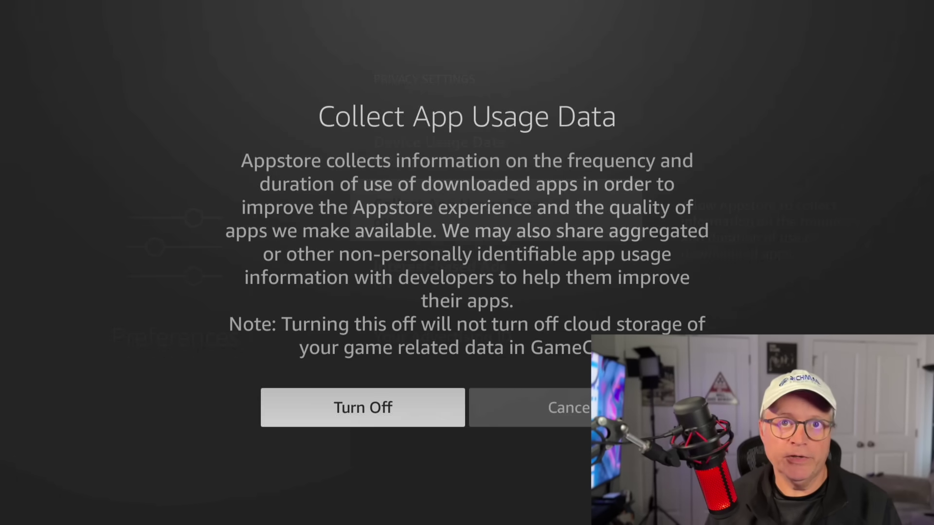
pyautogui.press('Return')
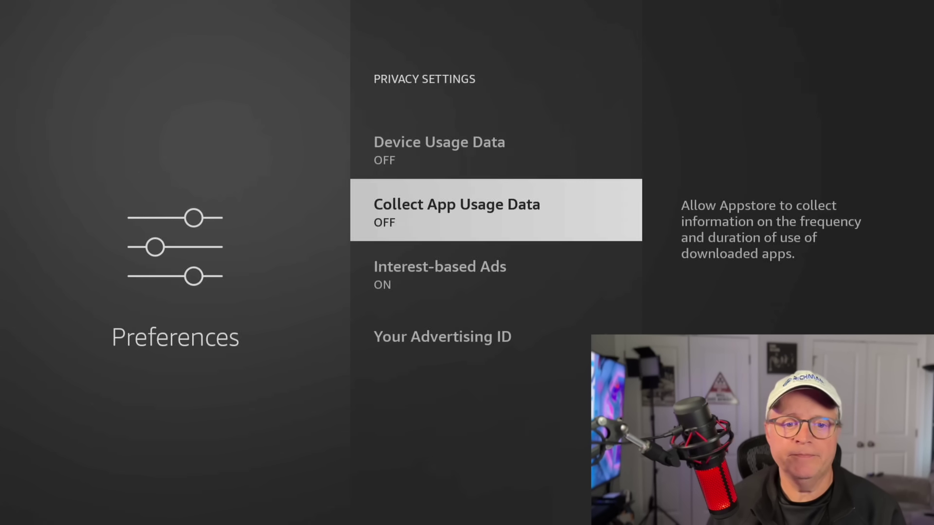
pyautogui.press('Down')
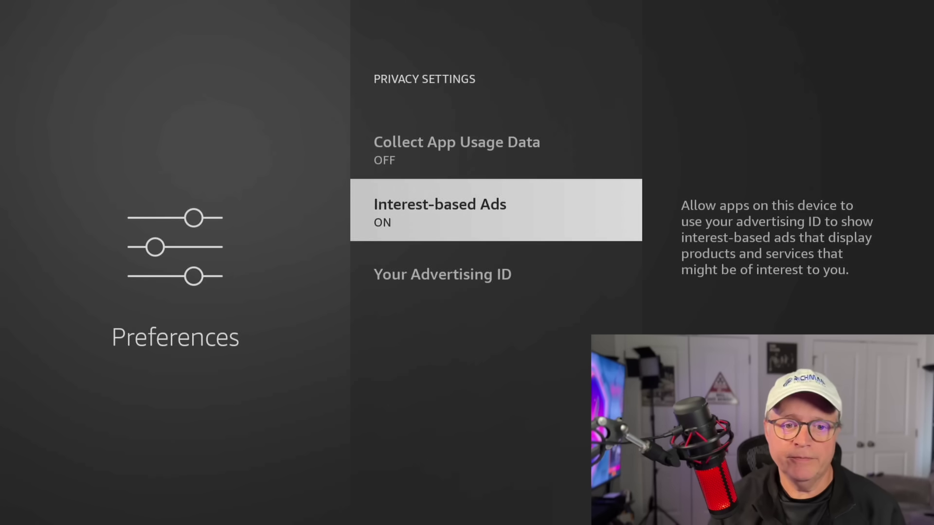
pyautogui.press('Return')
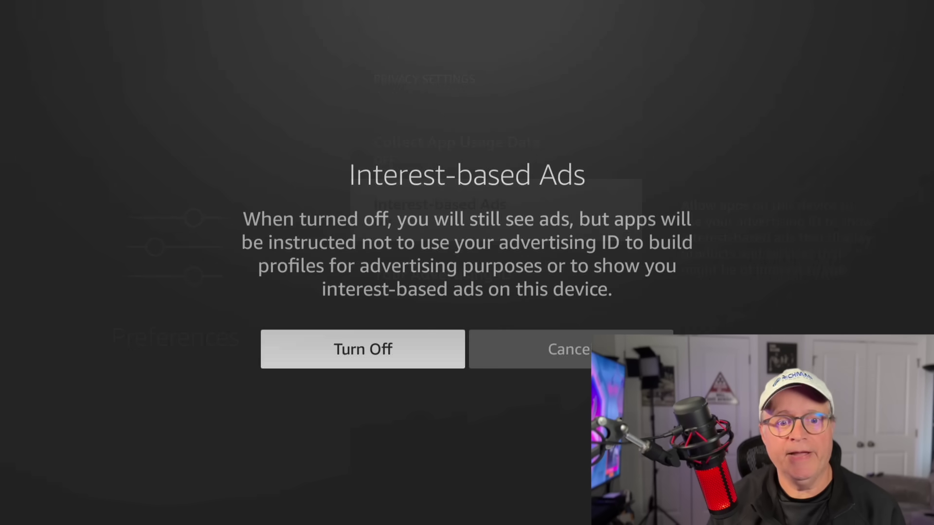
pyautogui.press('Return')
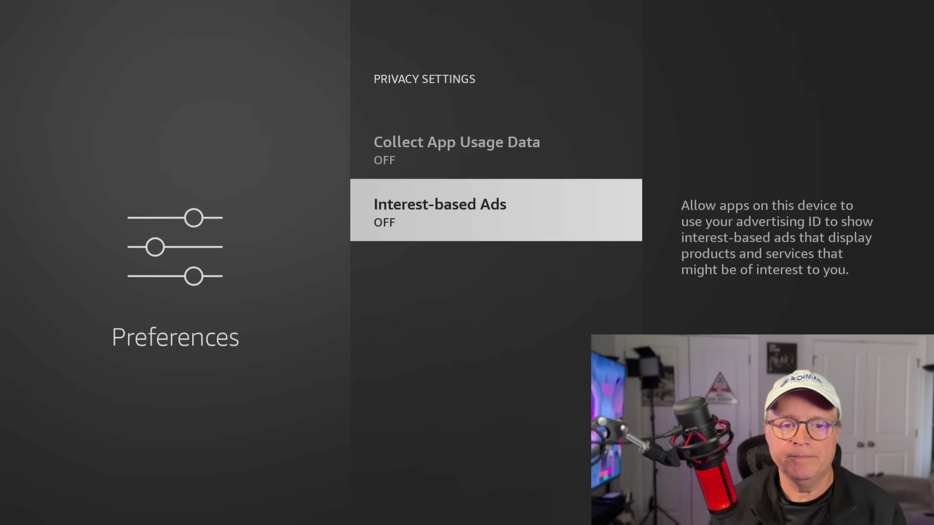
pyautogui.press('Up')
# Step: Open Data Usage Monitoring and review its options, leaving the data limit alert unset
pyautogui.press('Escape')
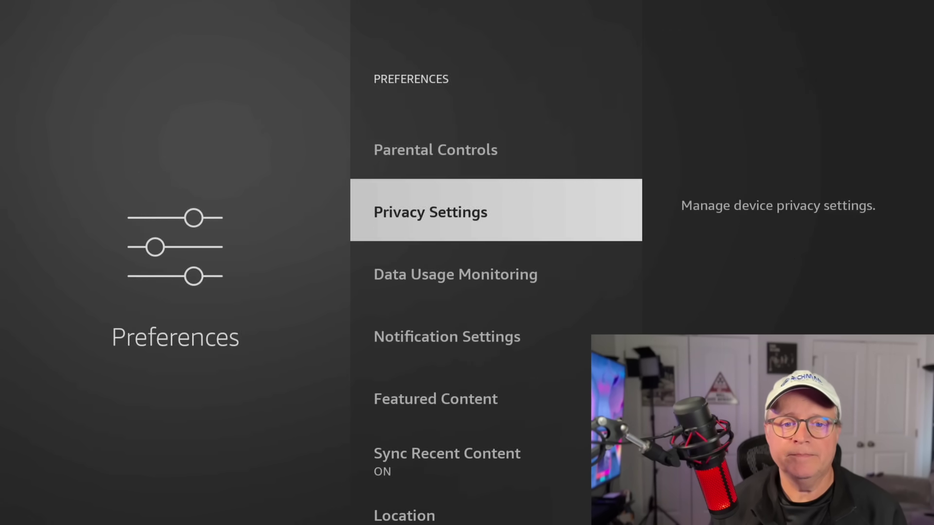
pyautogui.press('Down')
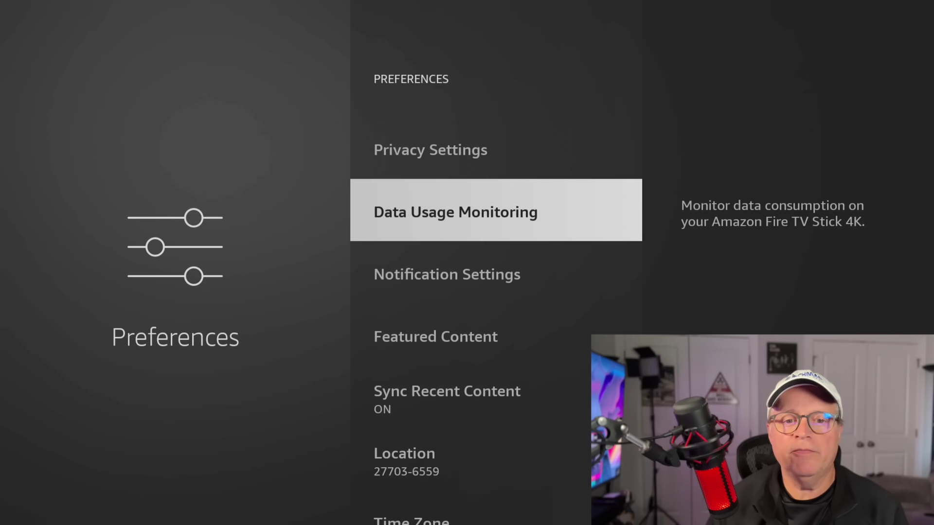
pyautogui.press('Return')
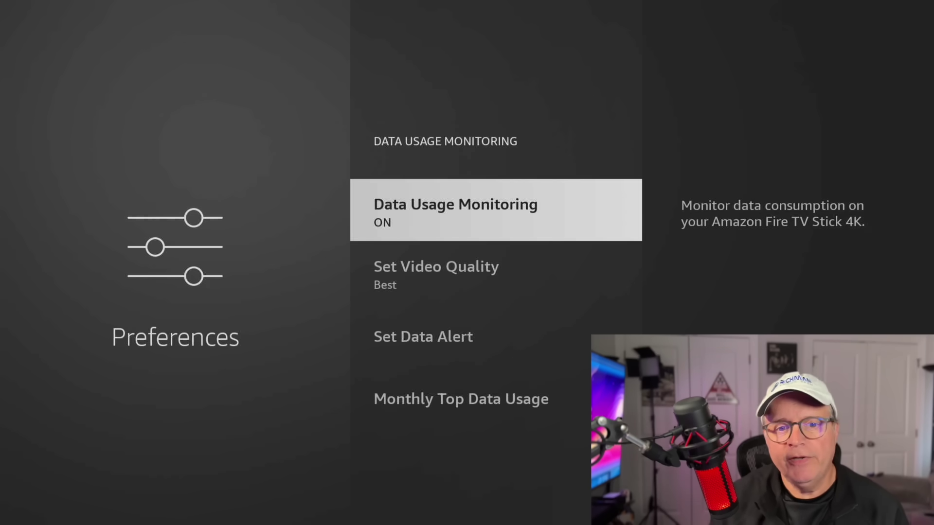
pyautogui.press('Down')
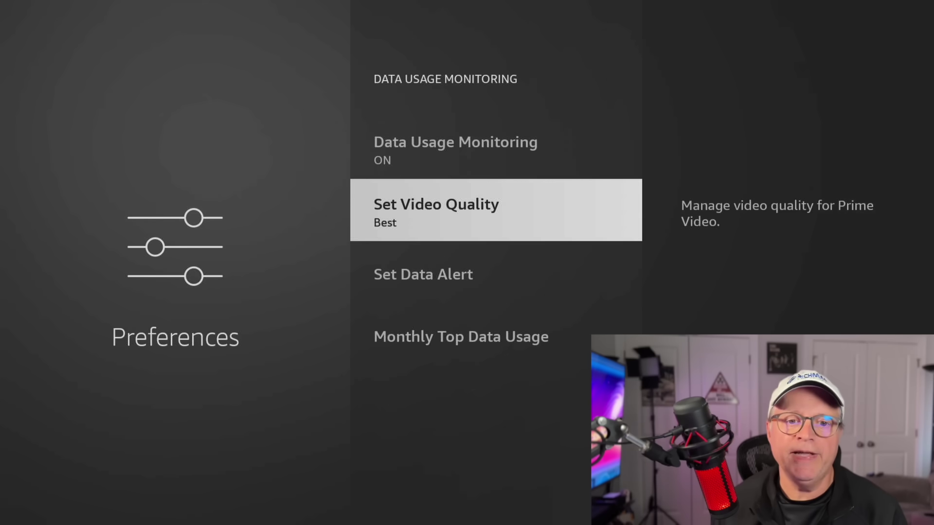
pyautogui.press('Down')
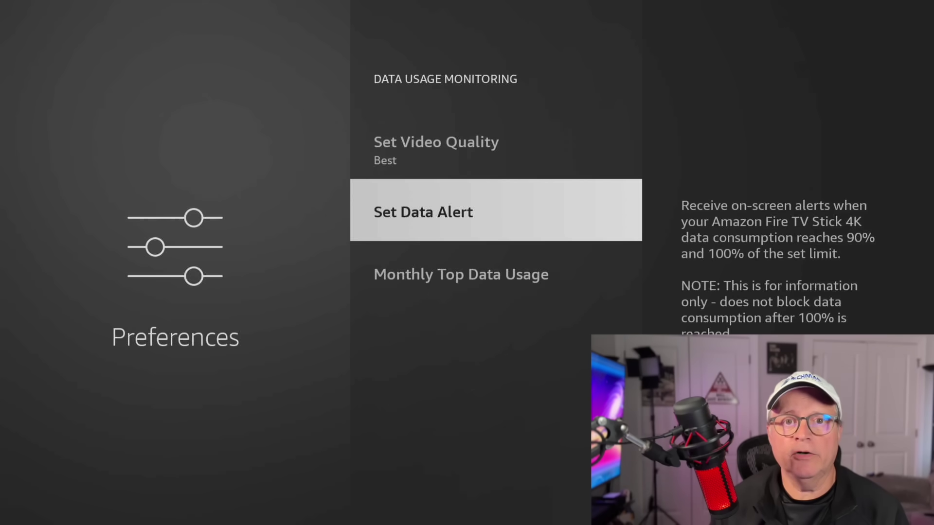
pyautogui.press('Return')
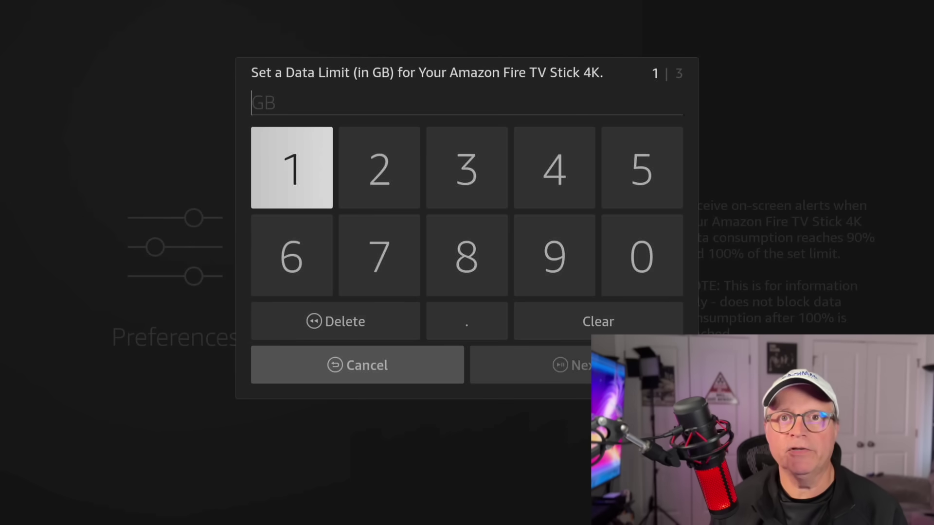
pyautogui.press('Escape')
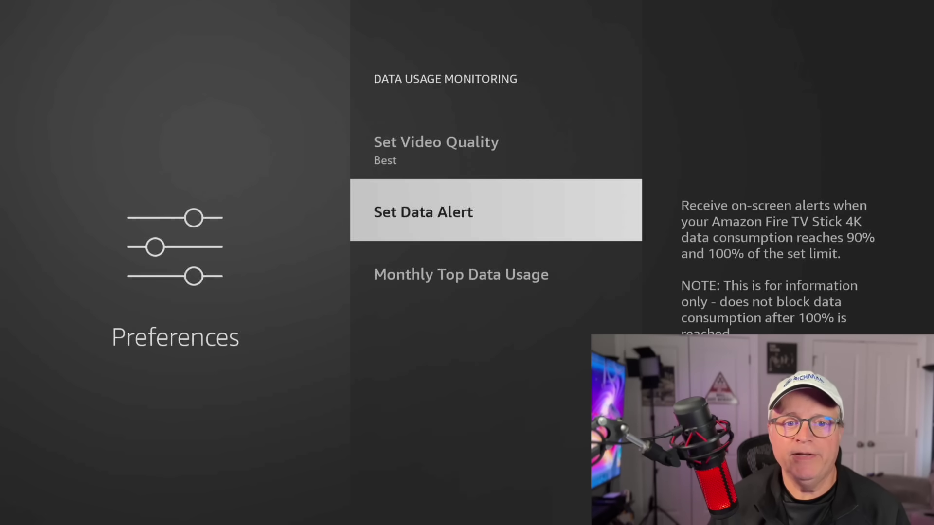
# Step: Switch Data Usage Monitoring Off and return to Preferences
pyautogui.press('Up')
pyautogui.press('Up')
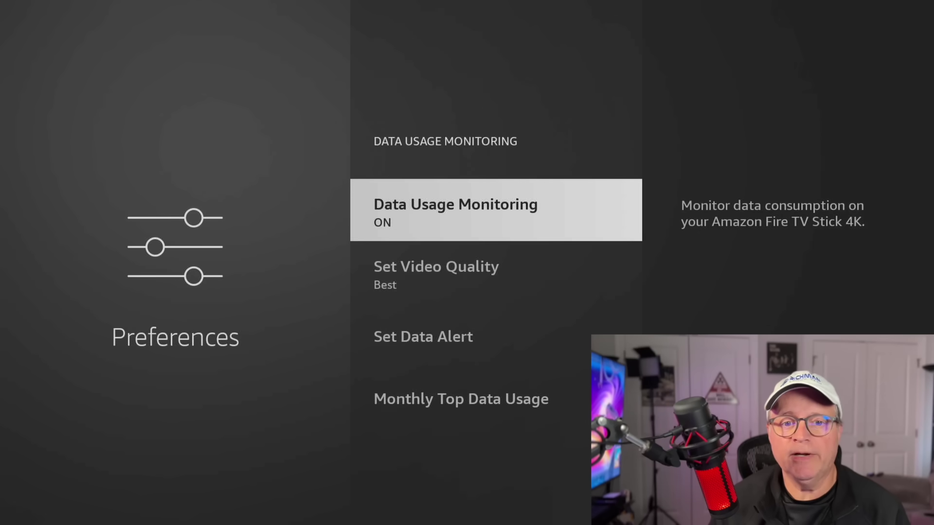
pyautogui.press('Return')
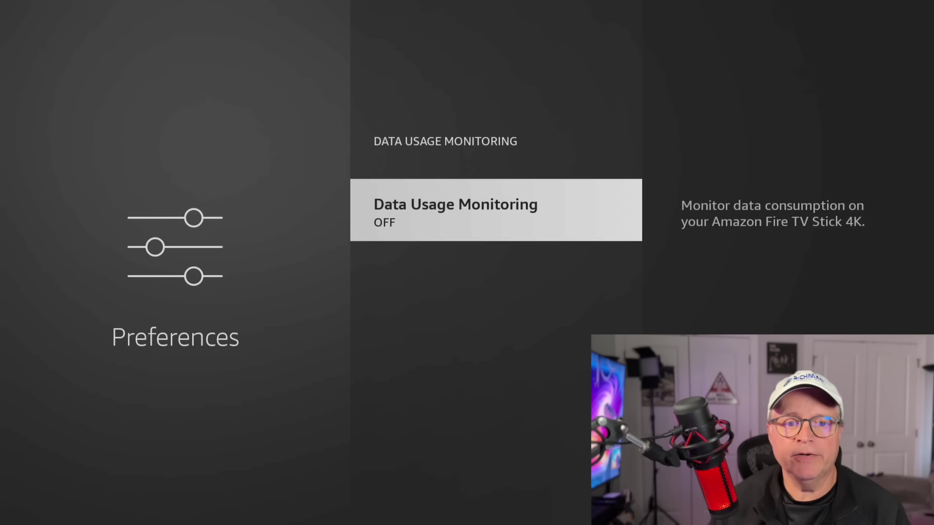
pyautogui.press('Escape')
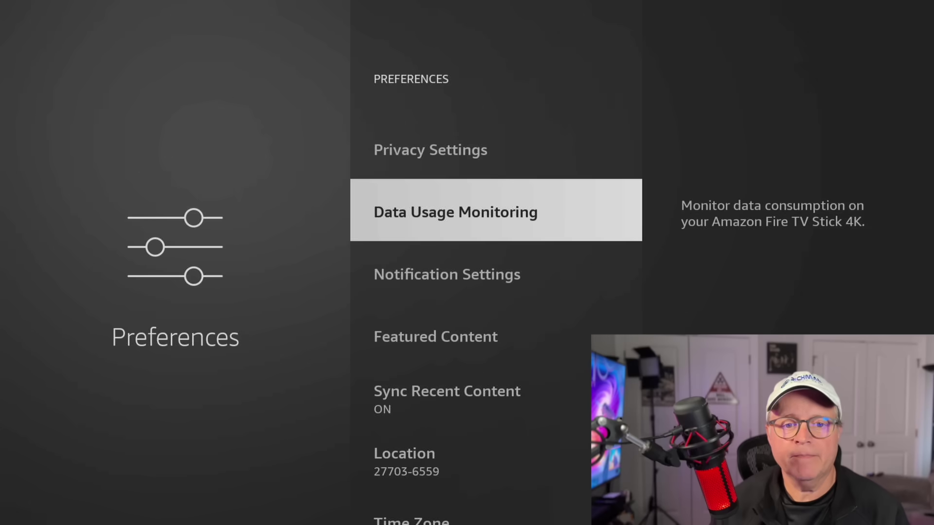
pyautogui.press('Down')
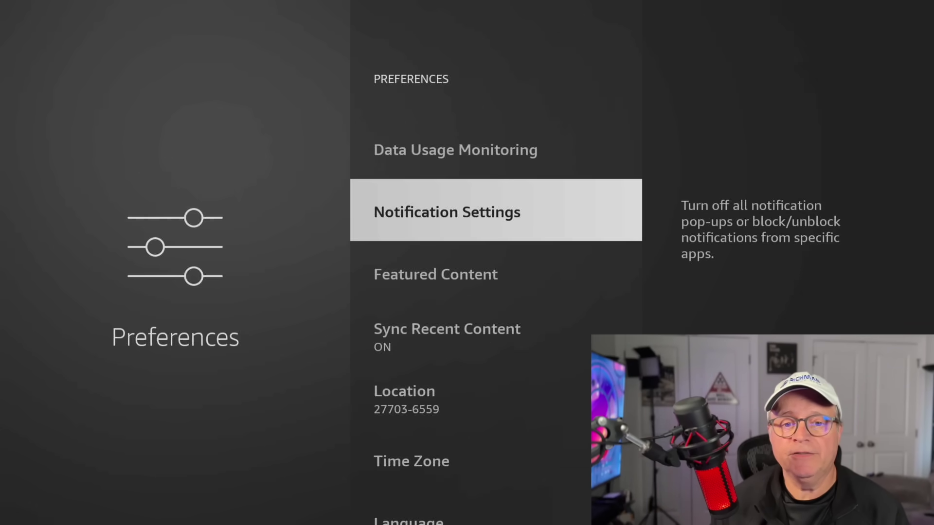
pyautogui.press('Return')
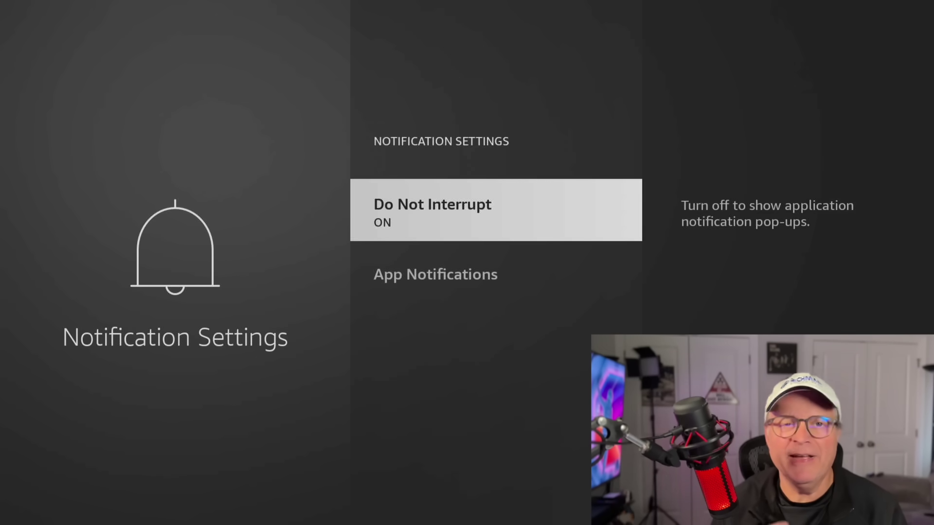
pyautogui.press('Escape')
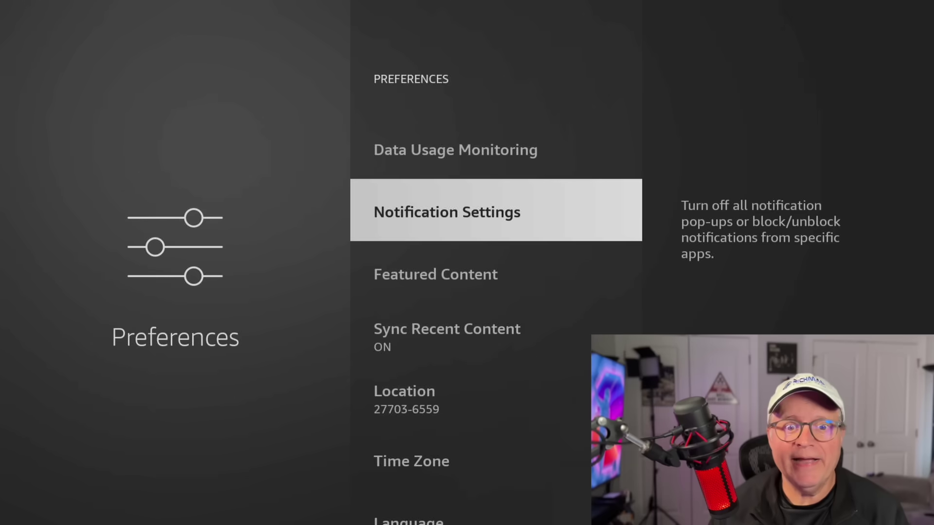
# Step: Set Featured Content's Allow Video Autoplay and Allow Audio Autoplay to Off, then back to Settings
pyautogui.press('Down')
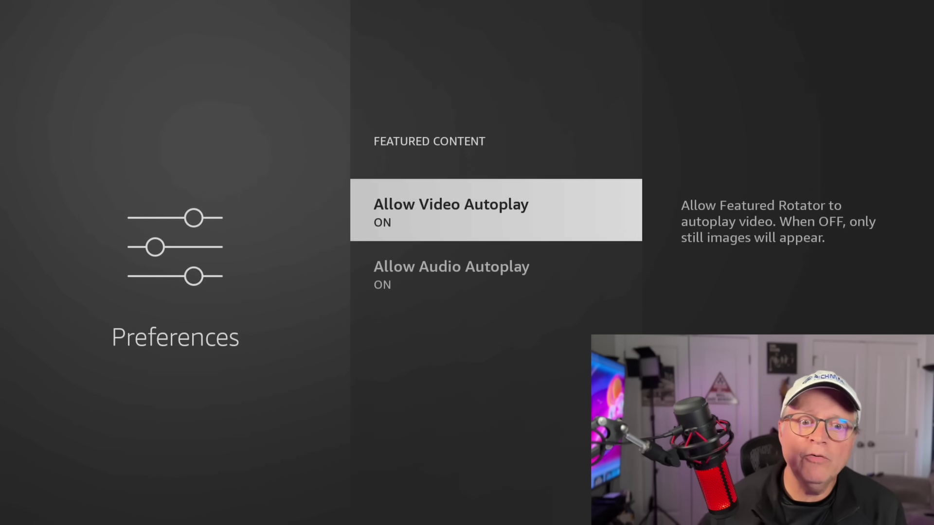
pyautogui.press('Return')
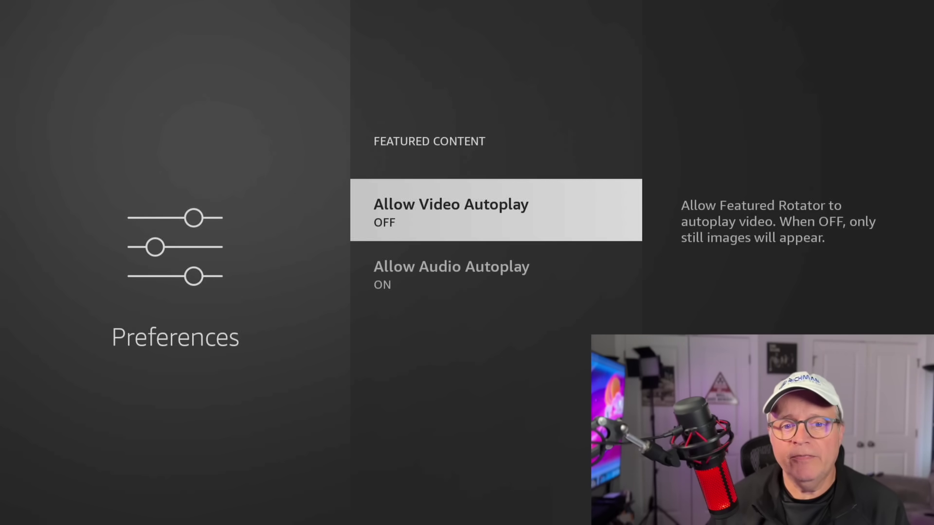
pyautogui.press('Down')
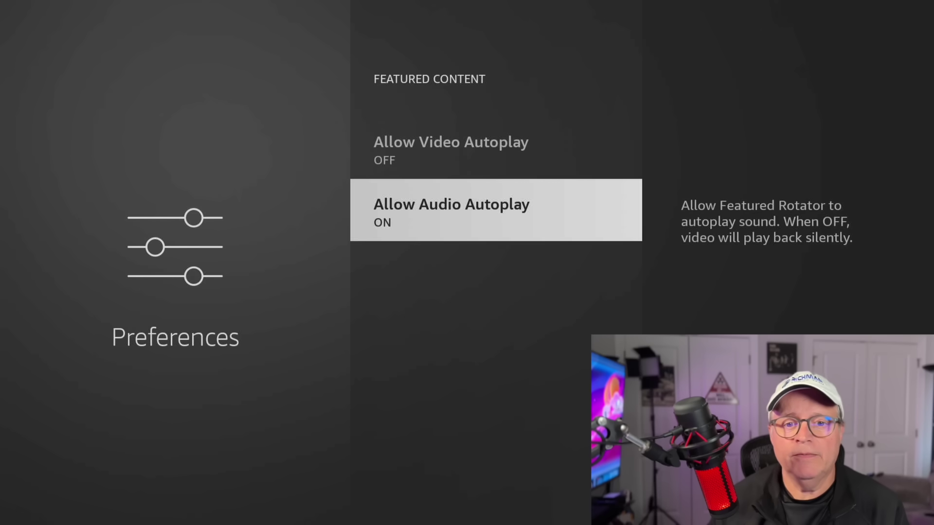
pyautogui.press('Return')
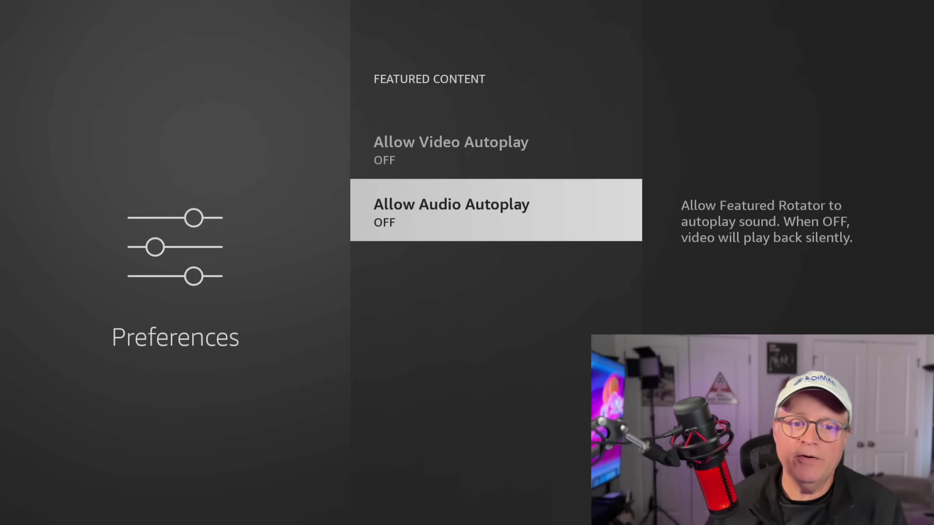
pyautogui.press('Escape')
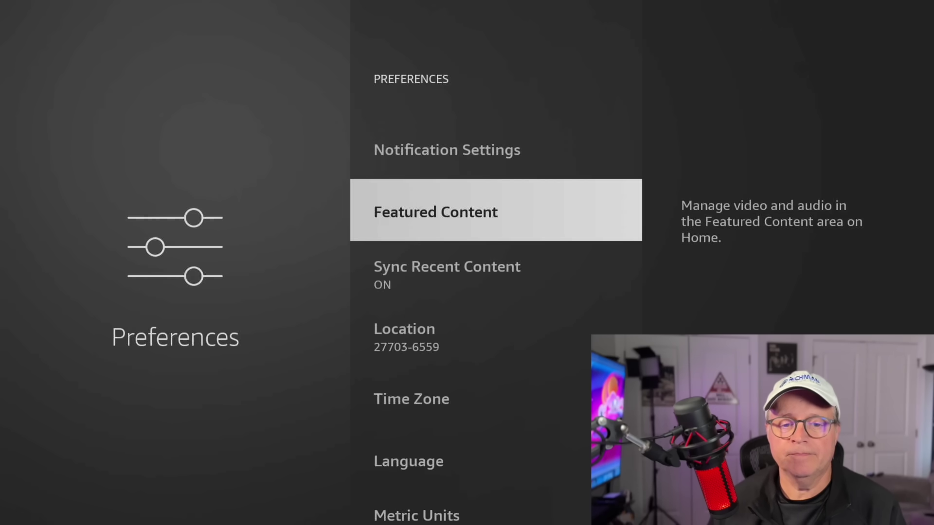
pyautogui.press('Escape')
pyautogui.press('Left')
pyautogui.press('Left')
pyautogui.press('Left')
pyautogui.press('Left')
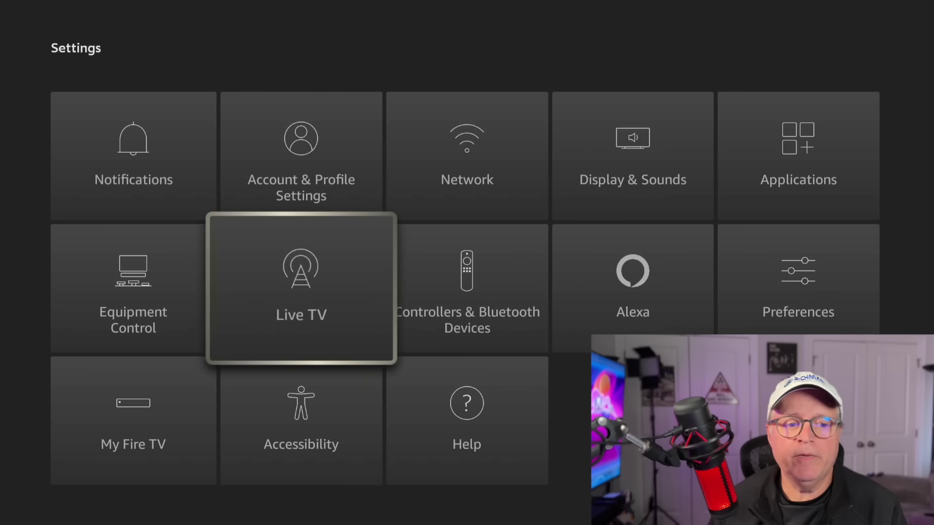
pyautogui.press('Down')
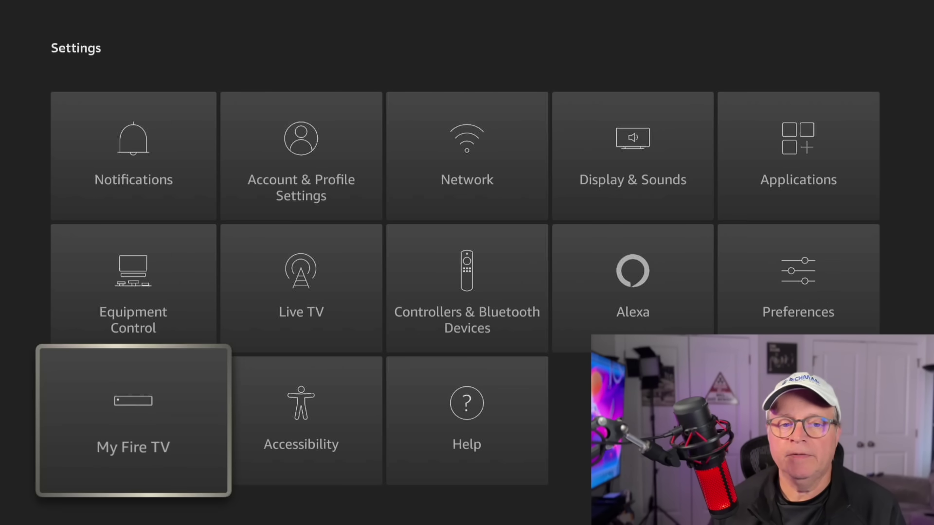
pyautogui.press('Return')
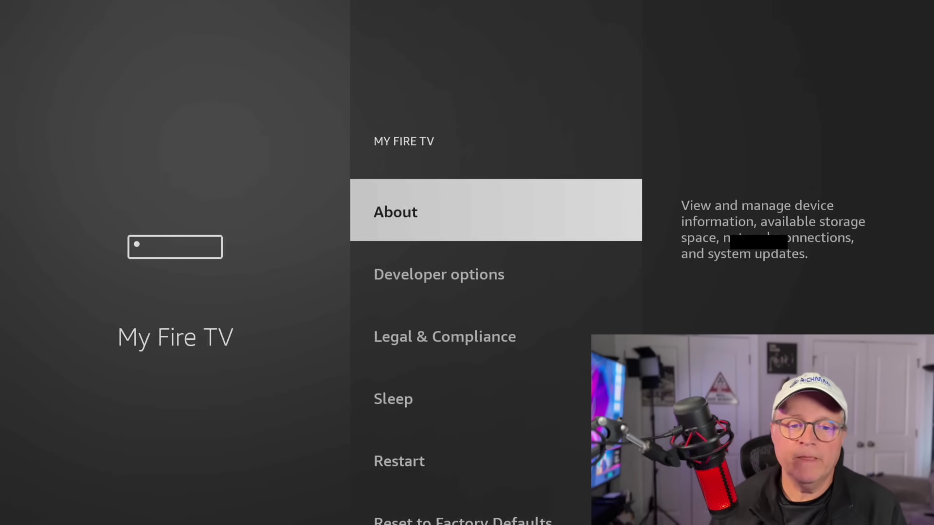
pyautogui.press('Return')
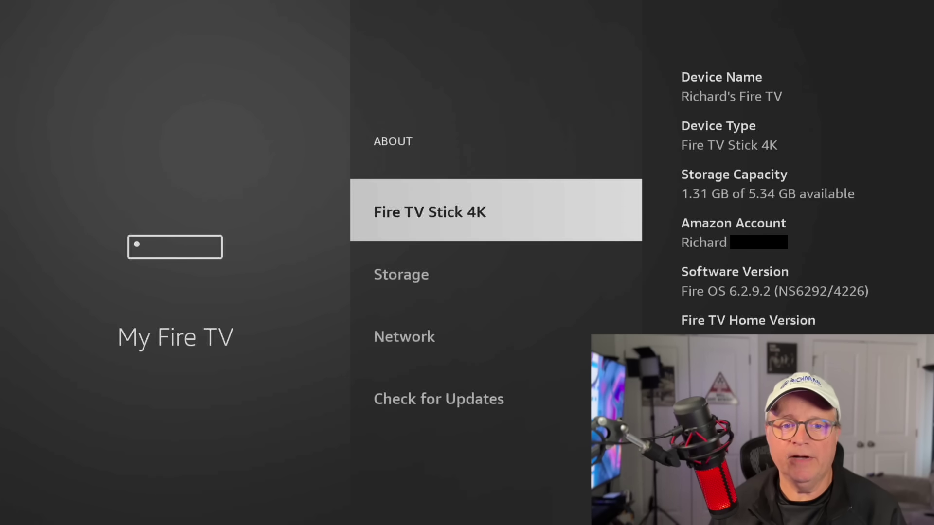
pyautogui.press('Down')
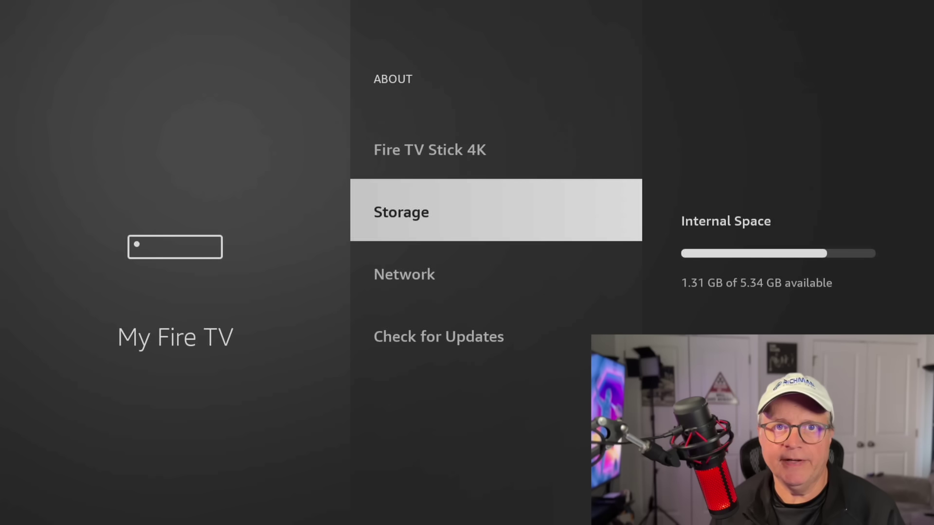
pyautogui.press('Down')
pyautogui.press('Down')
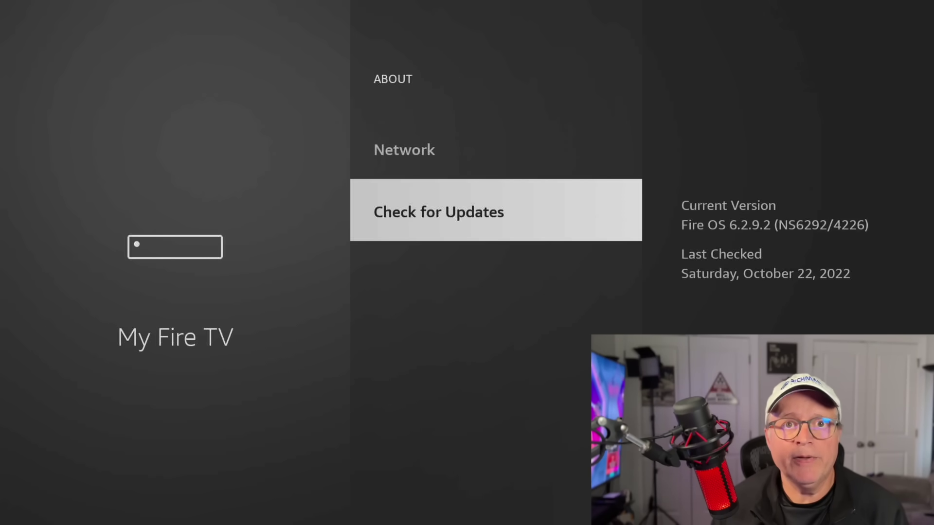
pyautogui.press('Escape')
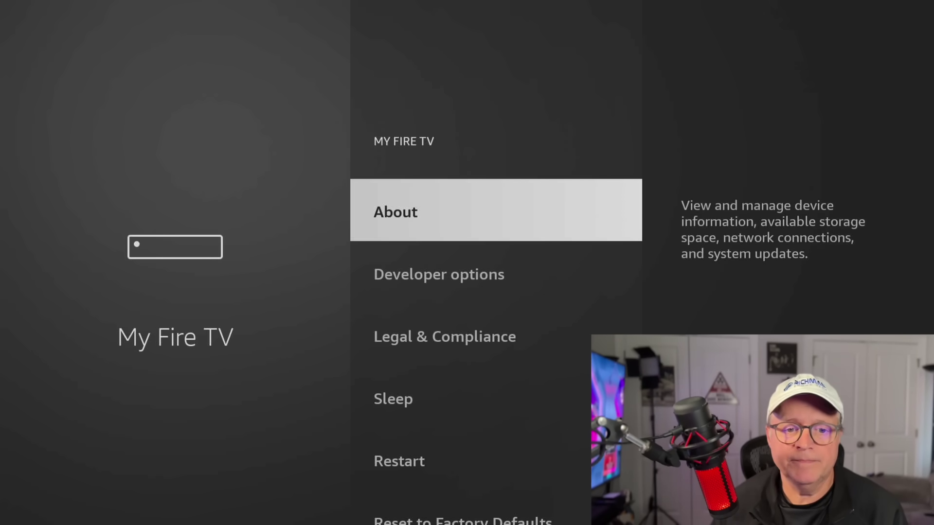
pyautogui.press('Escape')
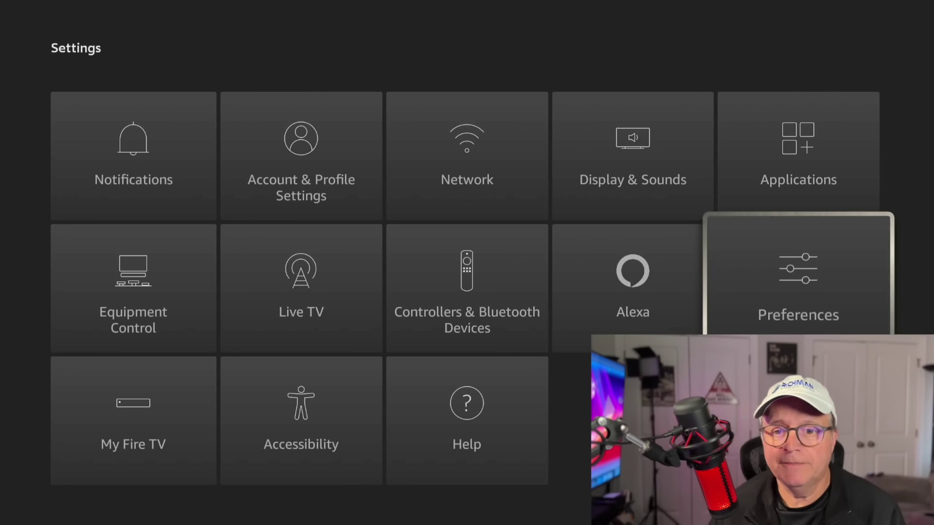
# Step: In Applications > Amazon Photos, turn Allow Guest Connections off
pyautogui.press('Up')
pyautogui.press('Return')
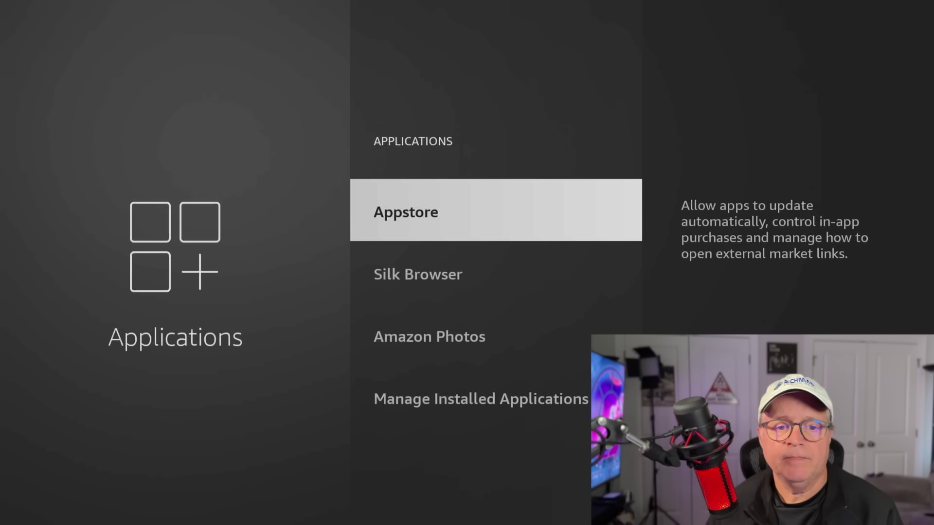
pyautogui.press('Down')
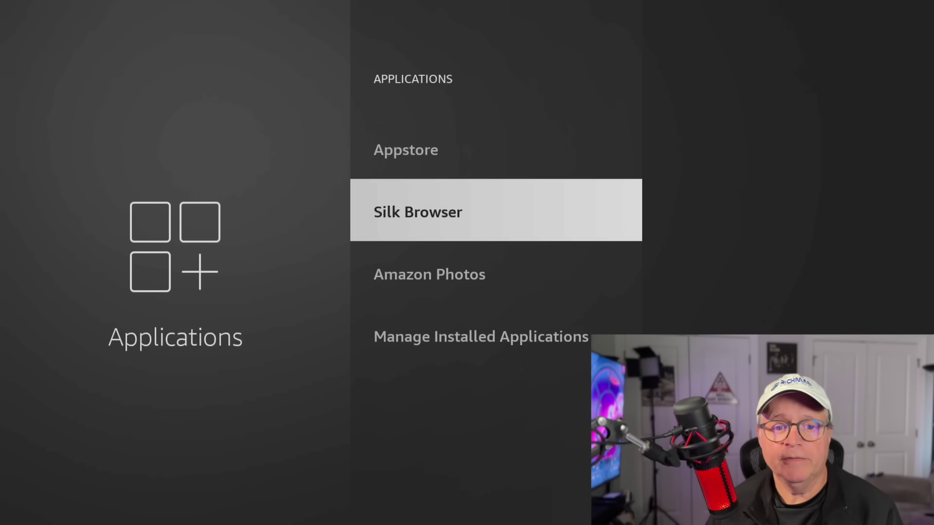
pyautogui.press('Down')
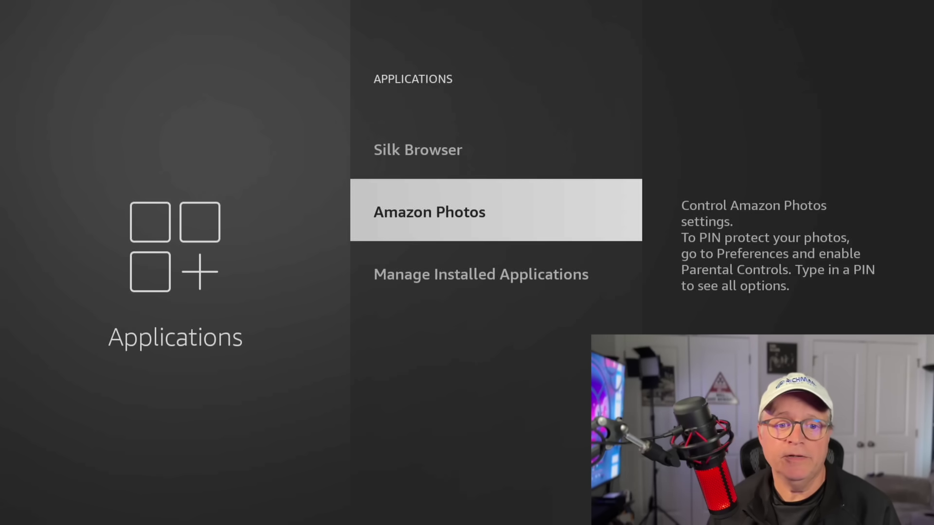
pyautogui.press('Return')
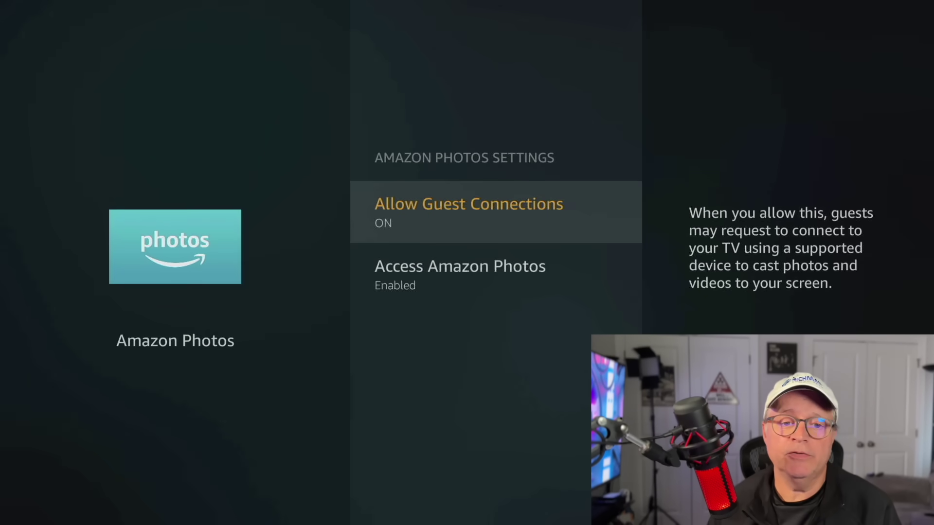
pyautogui.press('Return')
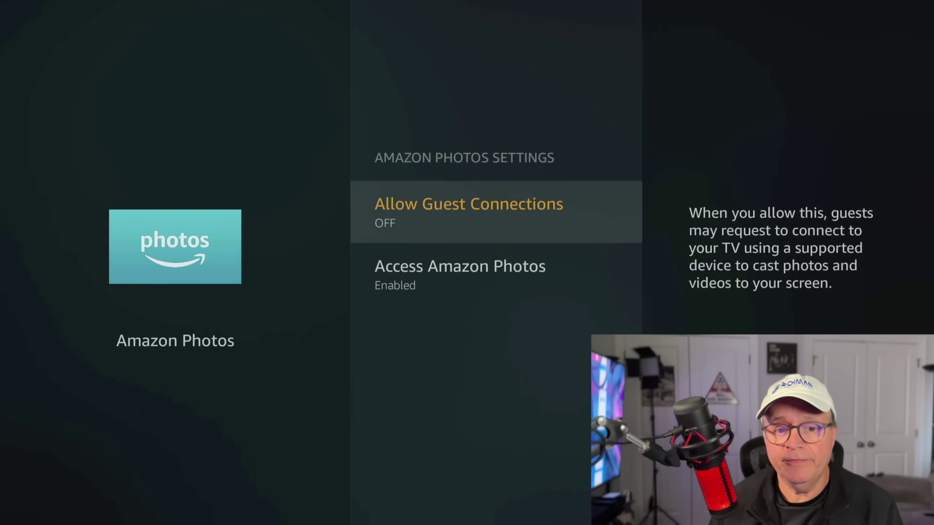
# Step: Disable Amazon Photos via Access Amazon Photos and return to the Applications list
pyautogui.press('Down')
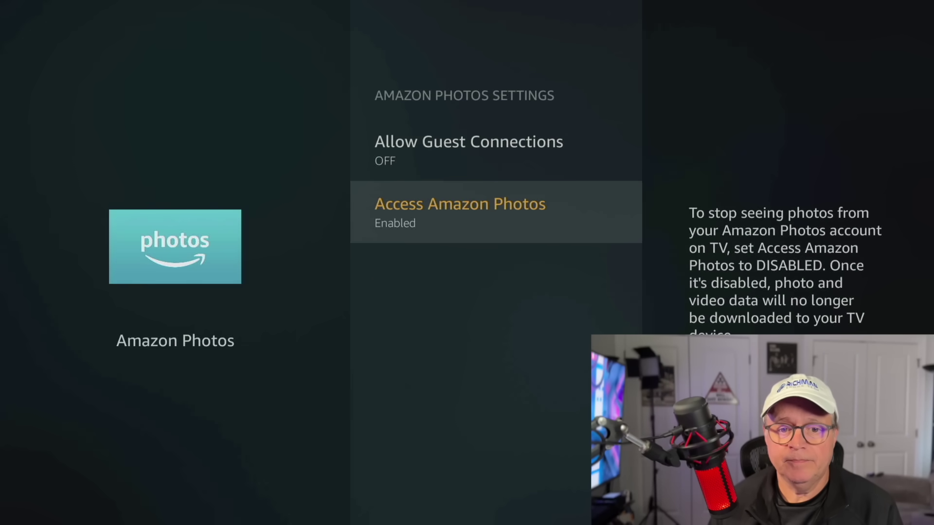
pyautogui.press('Return')
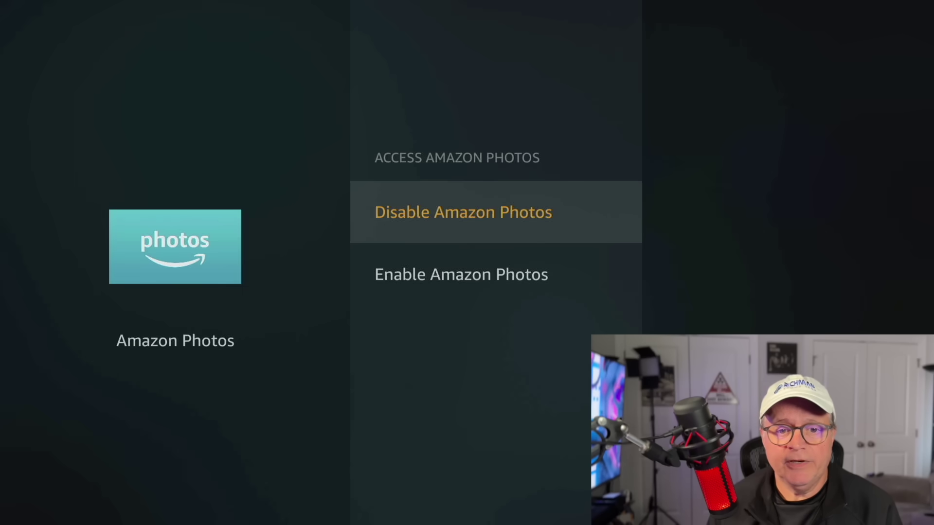
pyautogui.press('Return')
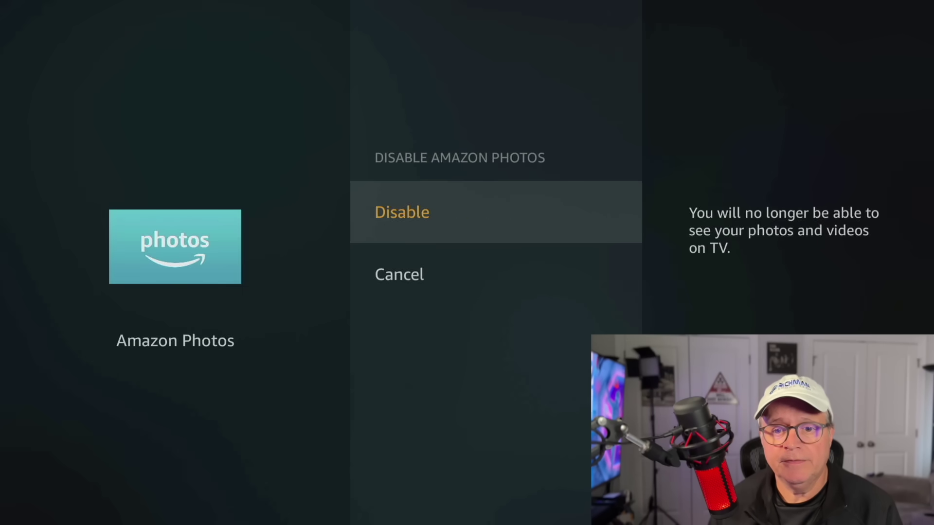
pyautogui.press('Return')
pyautogui.press('Escape')
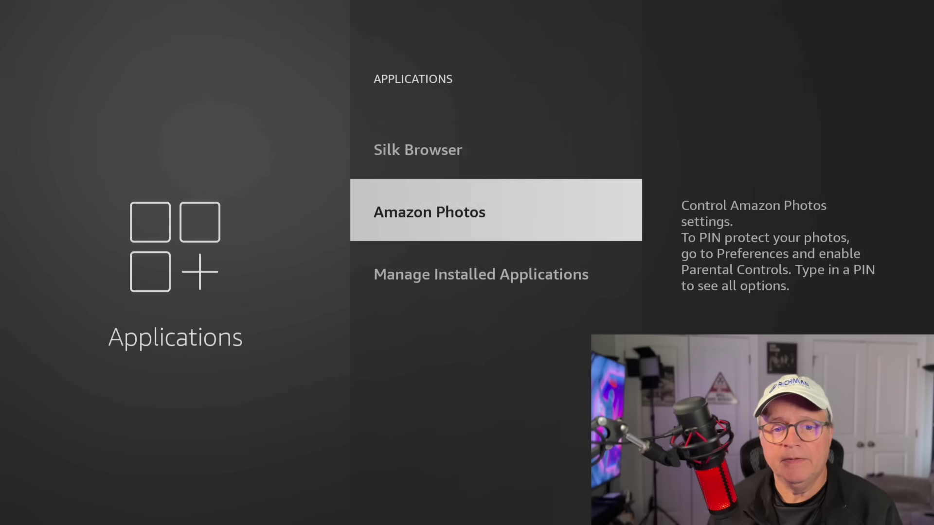
pyautogui.press('Down')
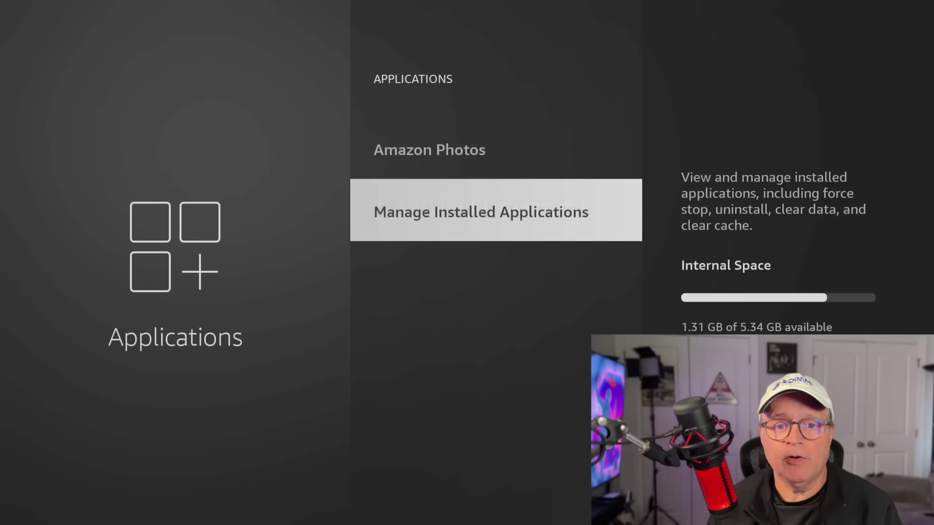
pyautogui.press('Return')
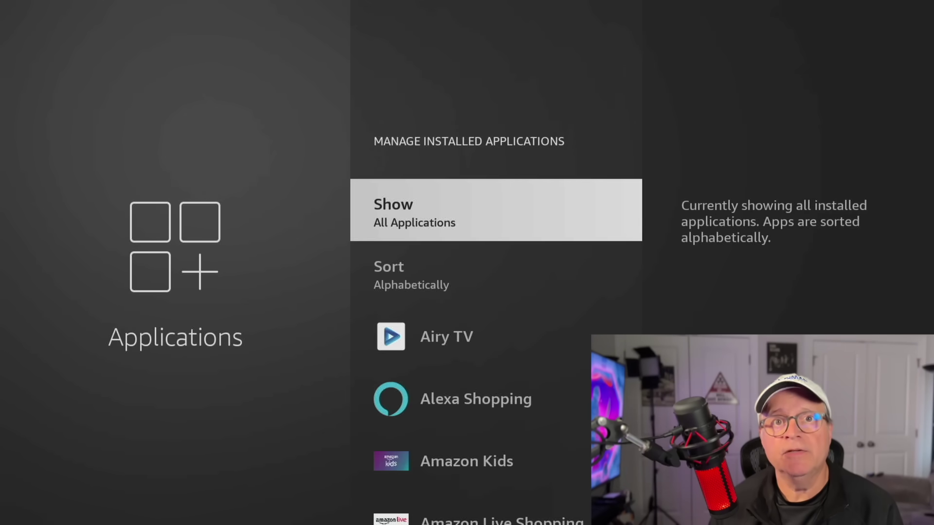
pyautogui.press('Down')
pyautogui.press('Down')
pyautogui.press('Down')
pyautogui.press('Down')
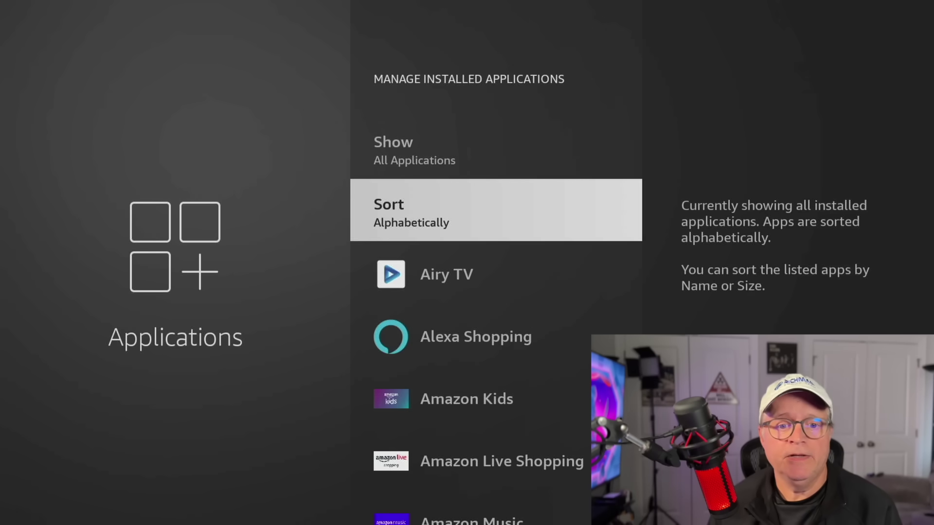
pyautogui.press('Down')
pyautogui.press('Down')
pyautogui.press('Down')
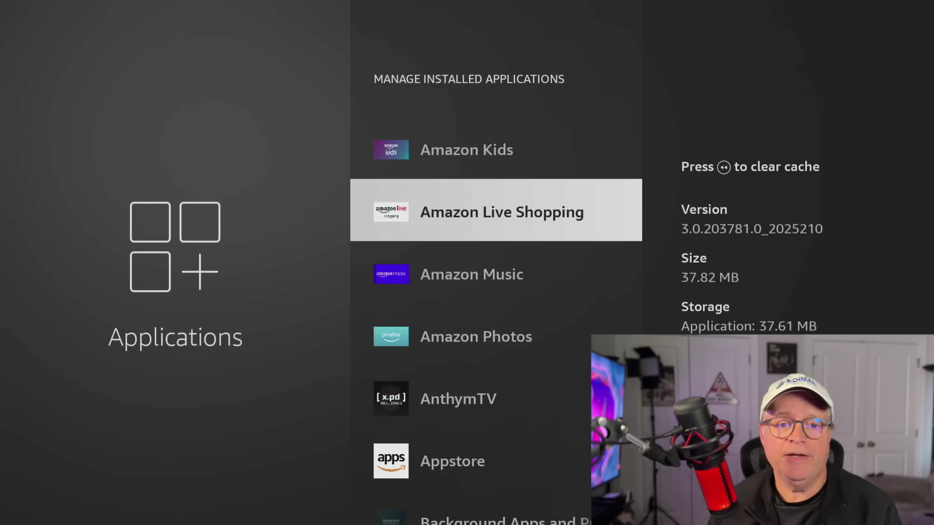
pyautogui.press('Down')
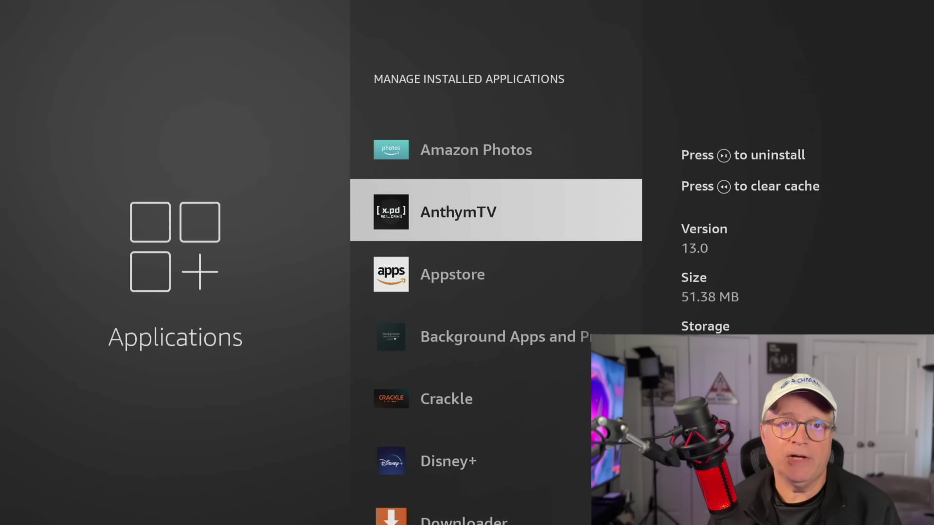
pyautogui.press('Up')
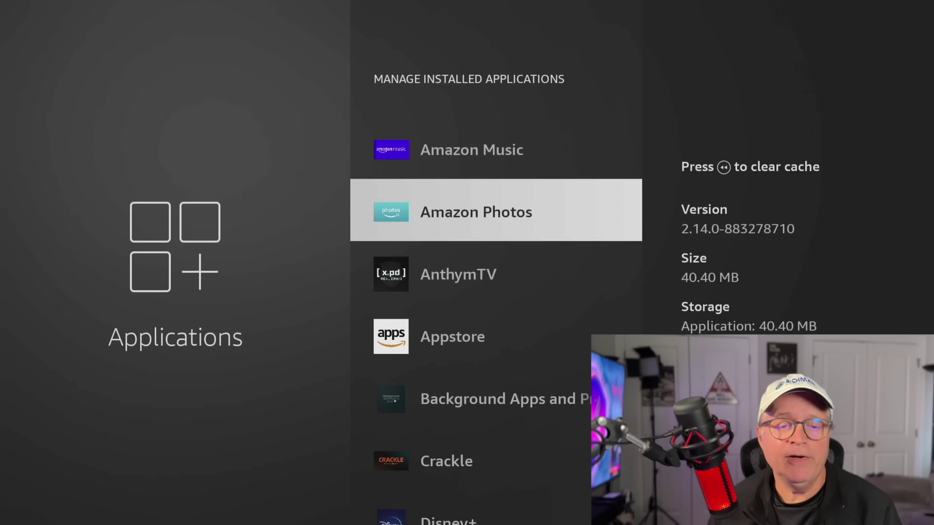
pyautogui.press('Return')
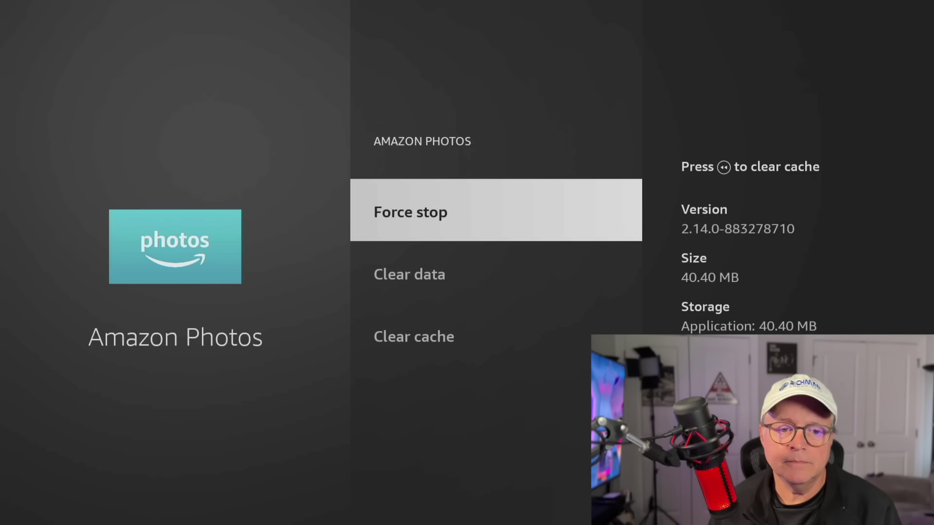
pyautogui.press('Escape')
pyautogui.press('Down')
pyautogui.press('Down')
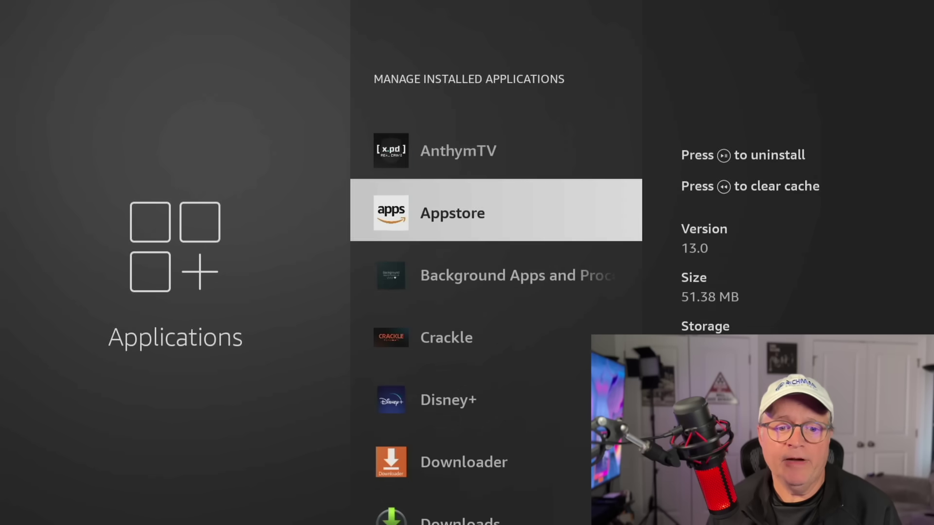
pyautogui.press('Down')
pyautogui.press('Down')
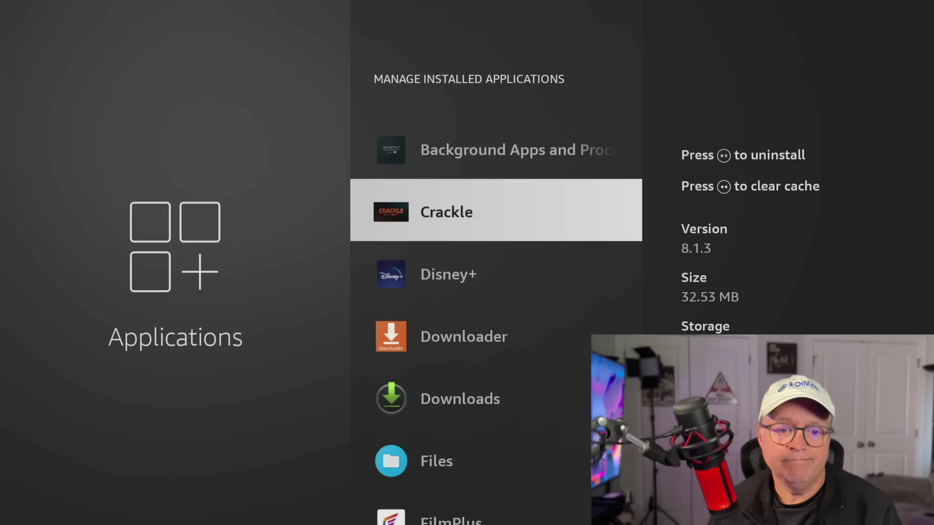
pyautogui.press('Down')
pyautogui.press('Return')
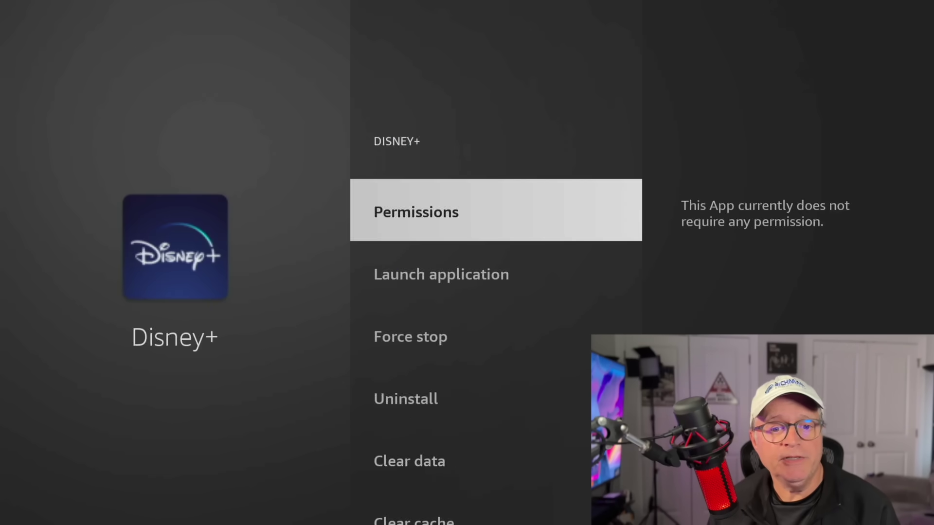
pyautogui.press('Down')
pyautogui.press('Down')
pyautogui.press('Down')
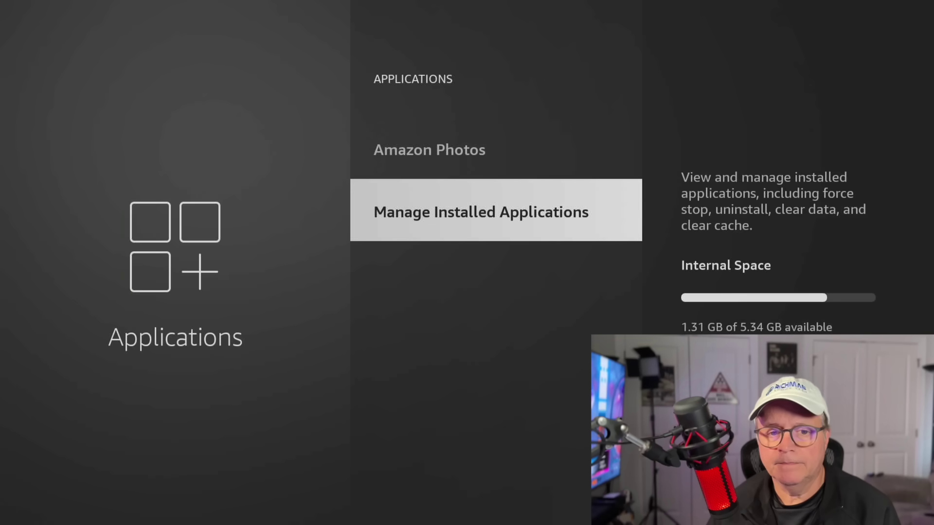
# Step: In the Appstore settings, switch Automatic Updates to Off
pyautogui.press('Up')
pyautogui.press('Up')
pyautogui.press('Up')
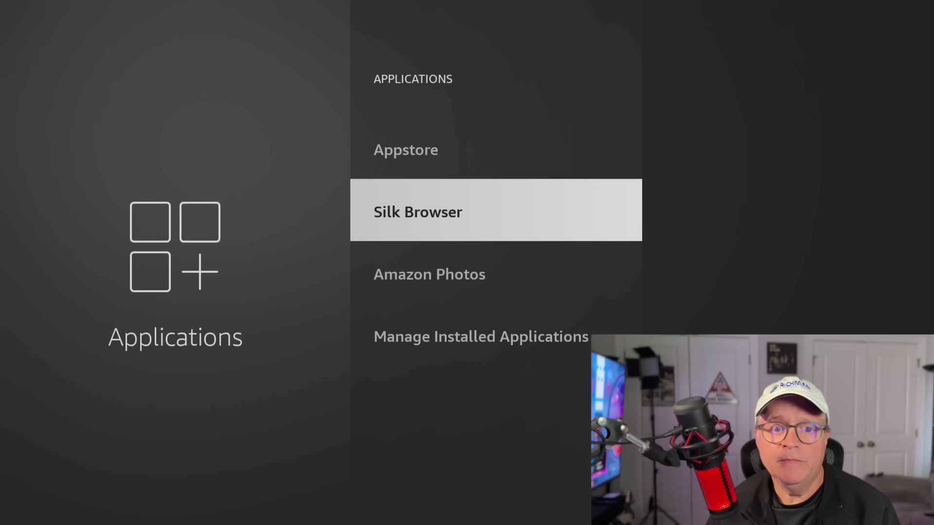
pyautogui.press('Return')
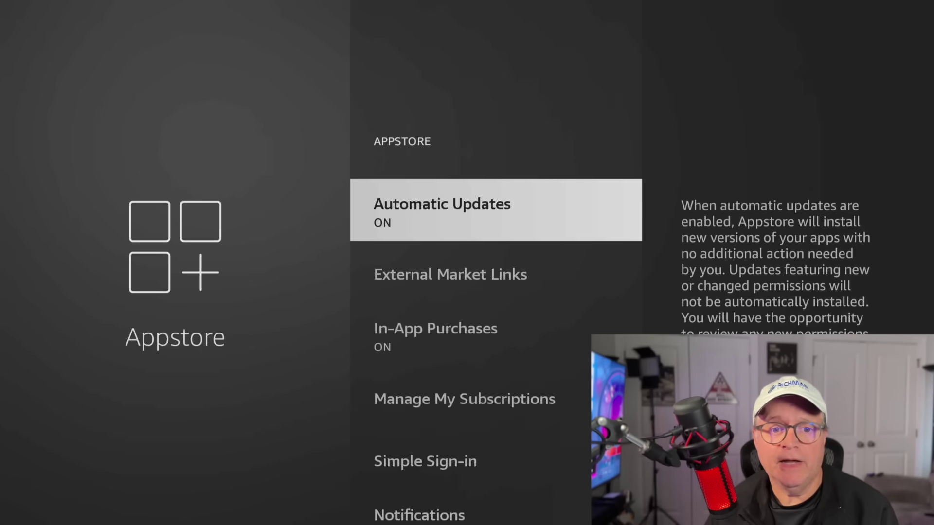
pyautogui.press('Return')
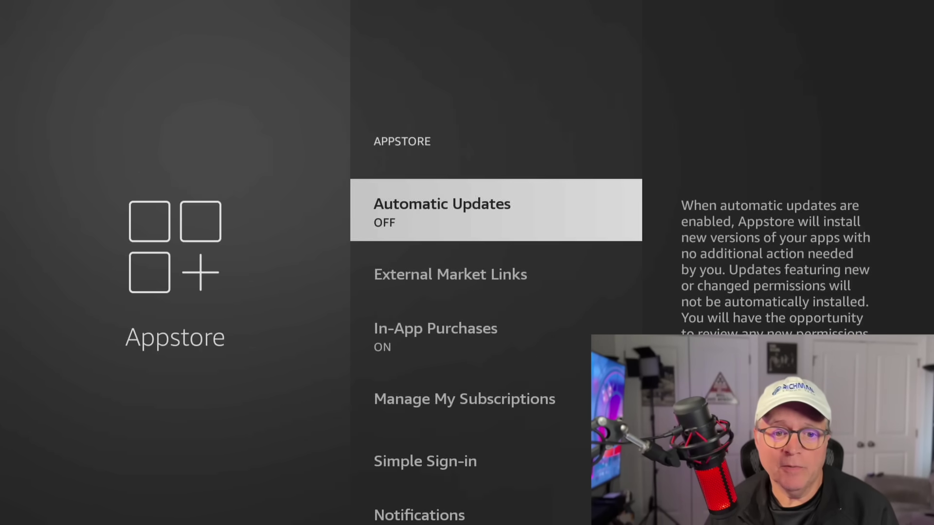
# Step: Switch In-App Purchases to Off, leaving Notifications On
pyautogui.press('Down')
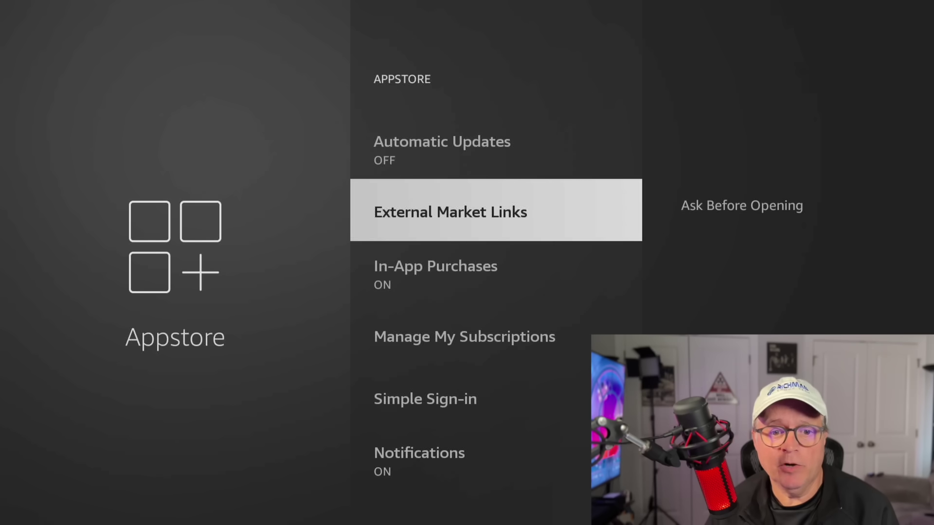
pyautogui.press('Down')
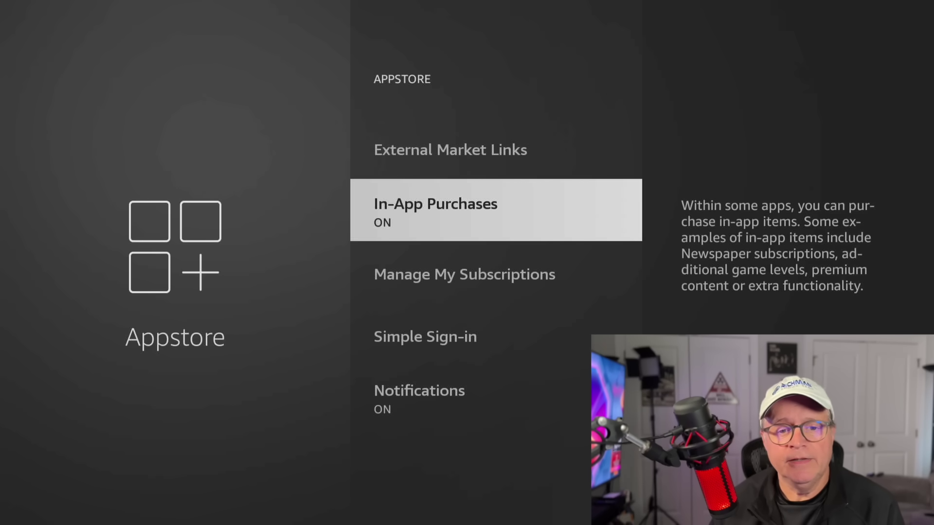
pyautogui.press('Return')
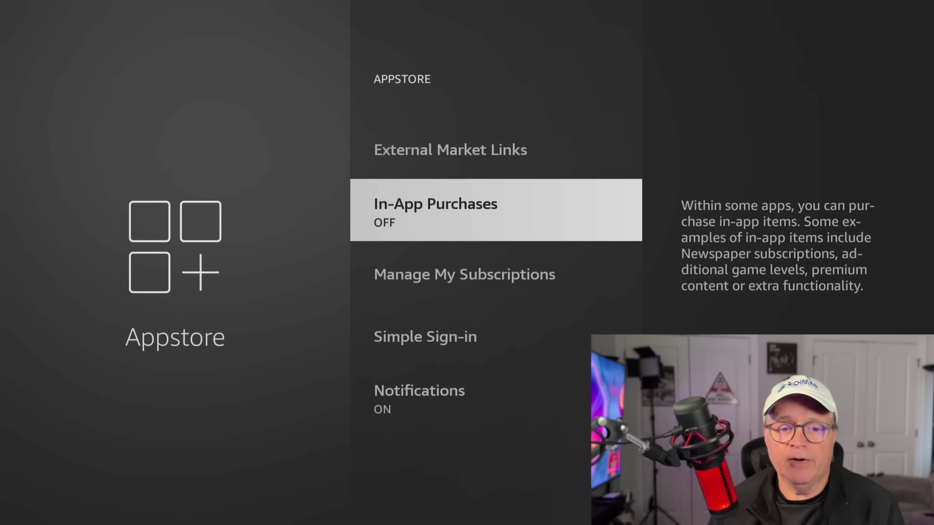
pyautogui.press('Down')
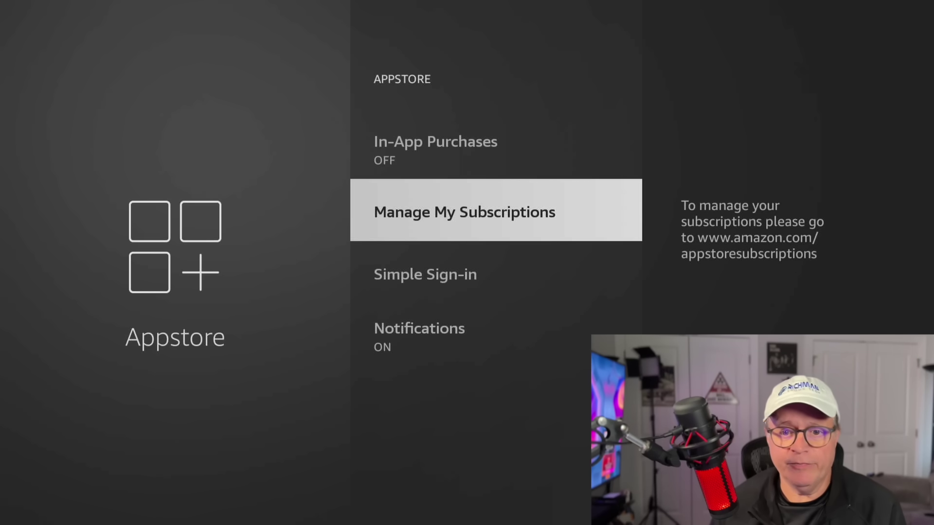
pyautogui.press('Down')
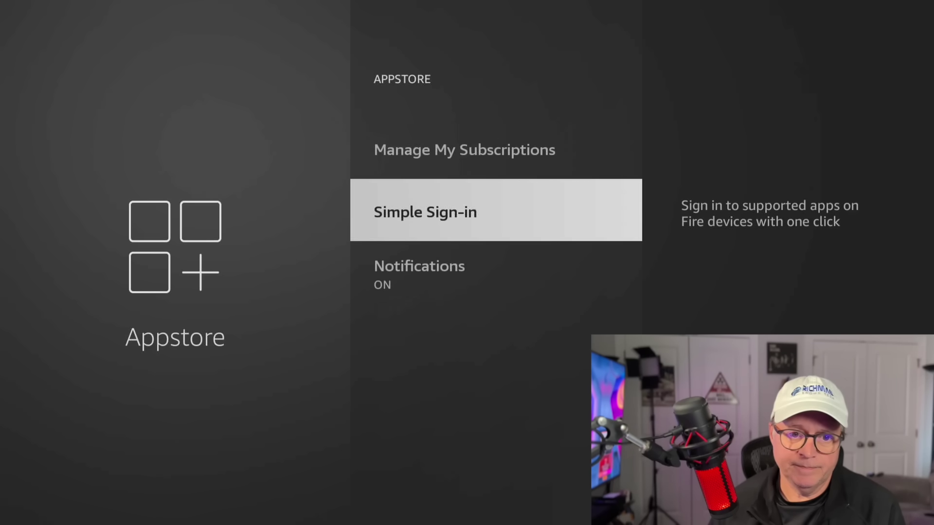
pyautogui.press('Down')
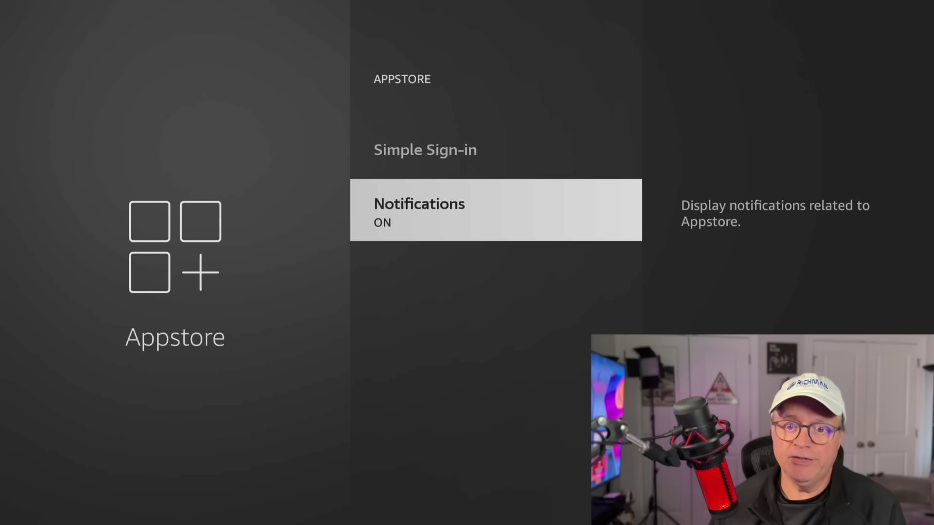